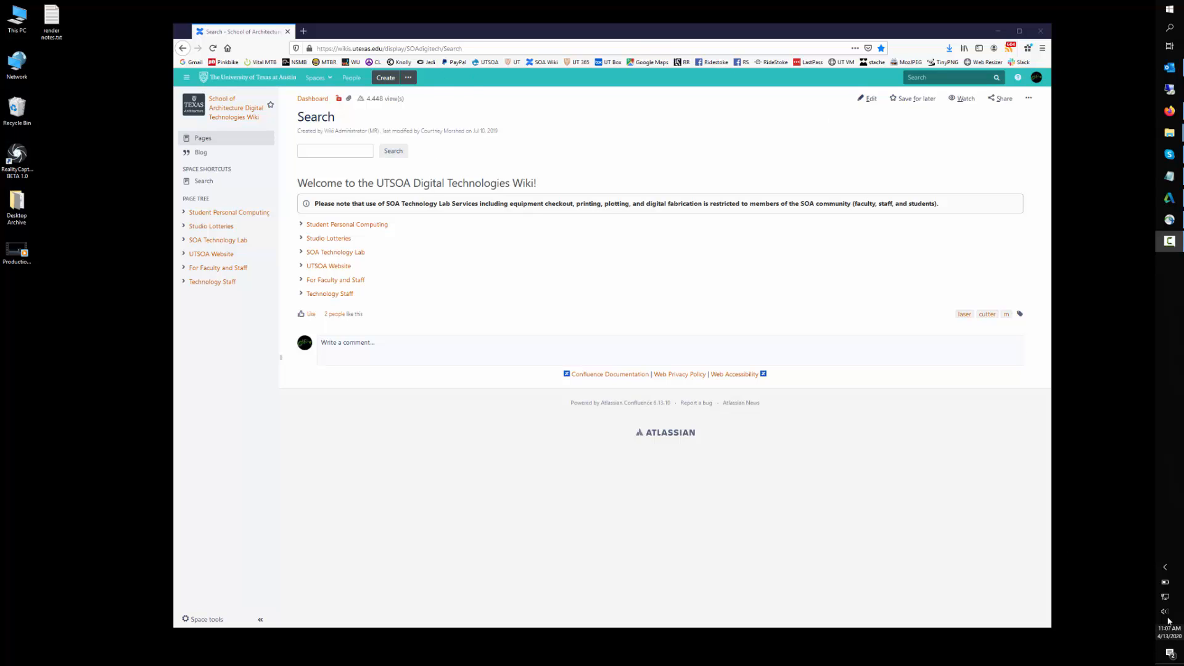
Check the VPN connection status in Cisco AnyConnect Secure Mobility Client and minimize its window.
click(1164, 567)
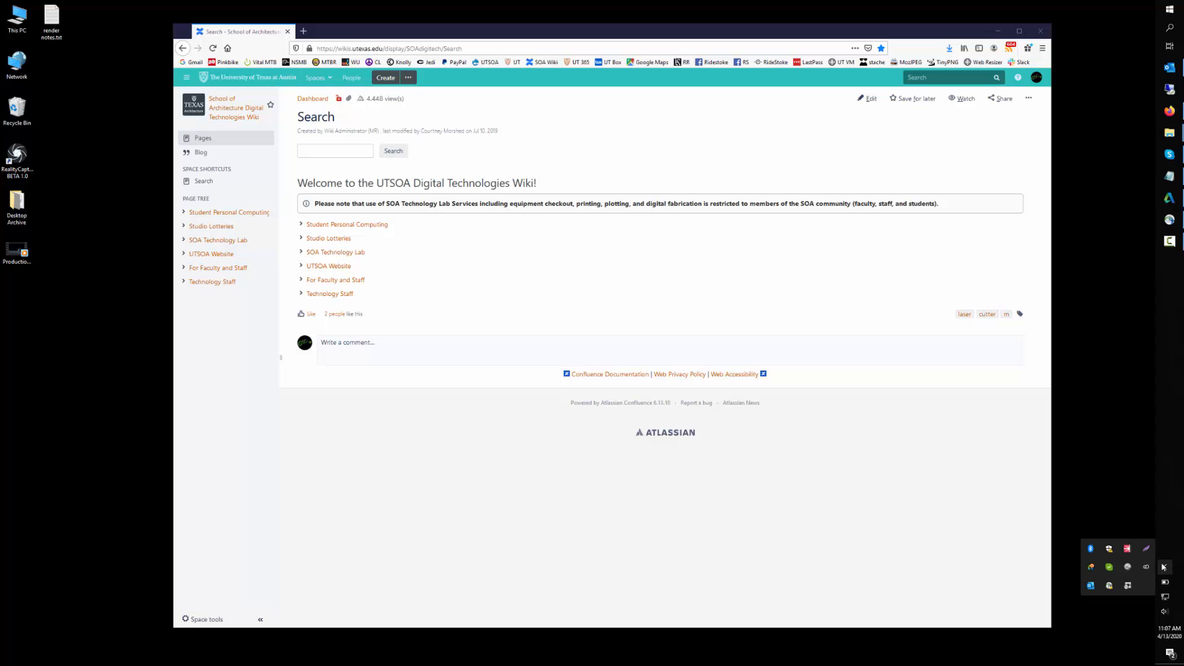
click(1113, 585)
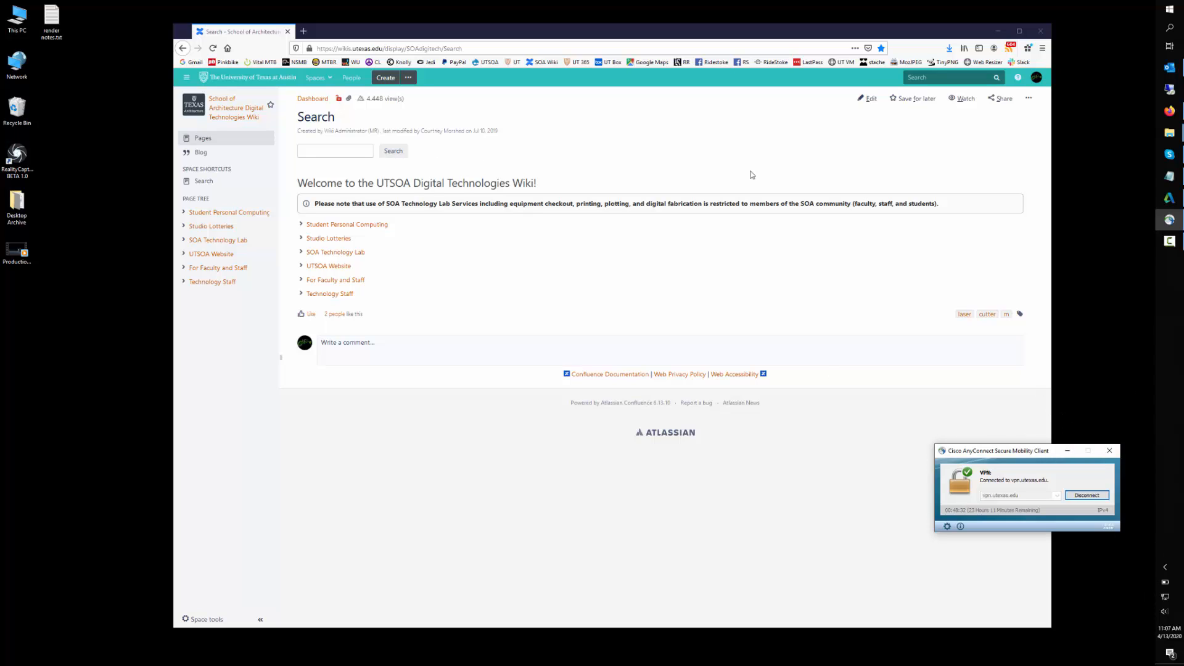
click(333, 152)
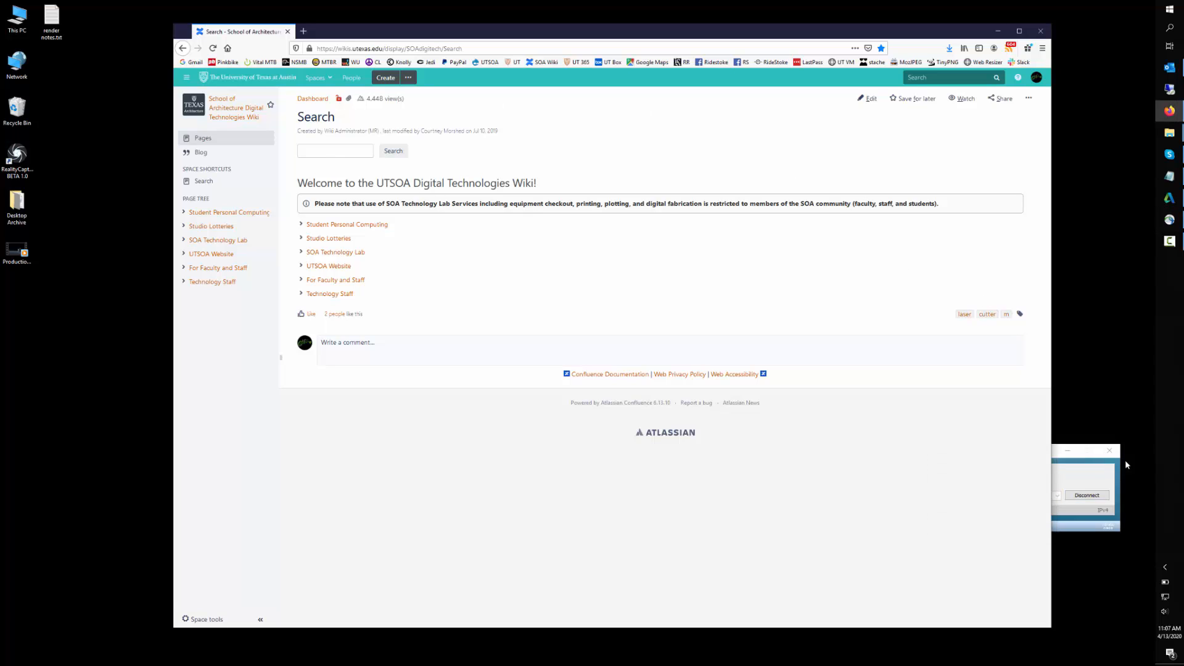
click(1076, 468)
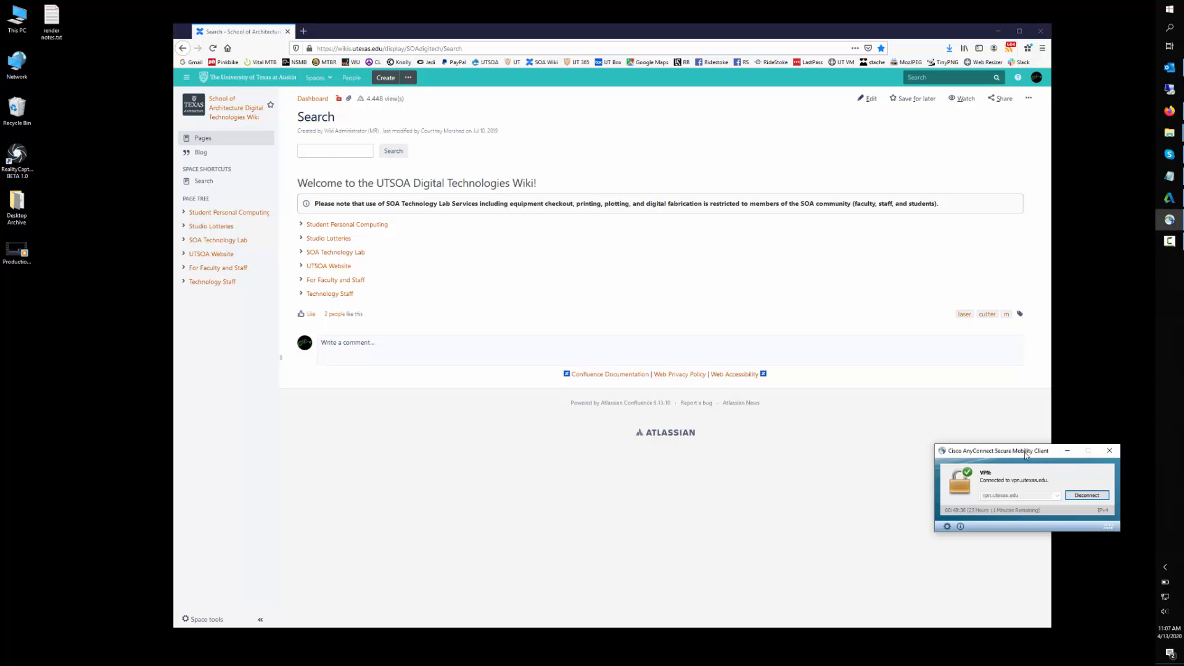
click(1069, 451)
Search the wiki for "render" and open the page "Overview: Render File Submission Workflows".
click(339, 151)
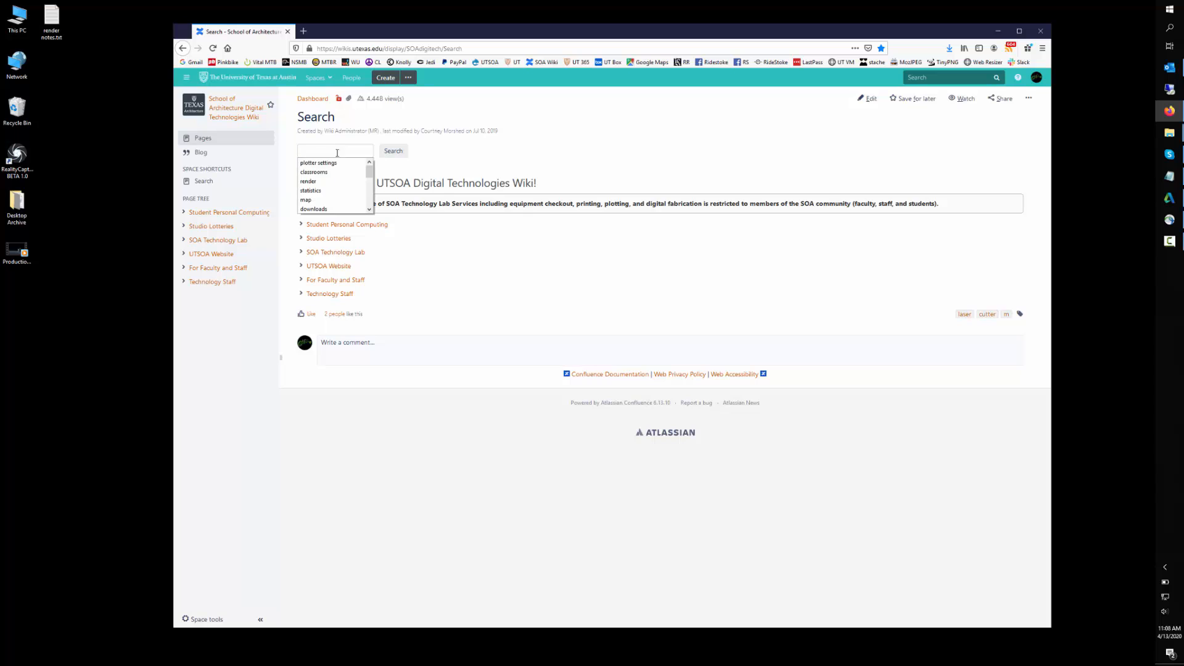
click(308, 181)
click(393, 151)
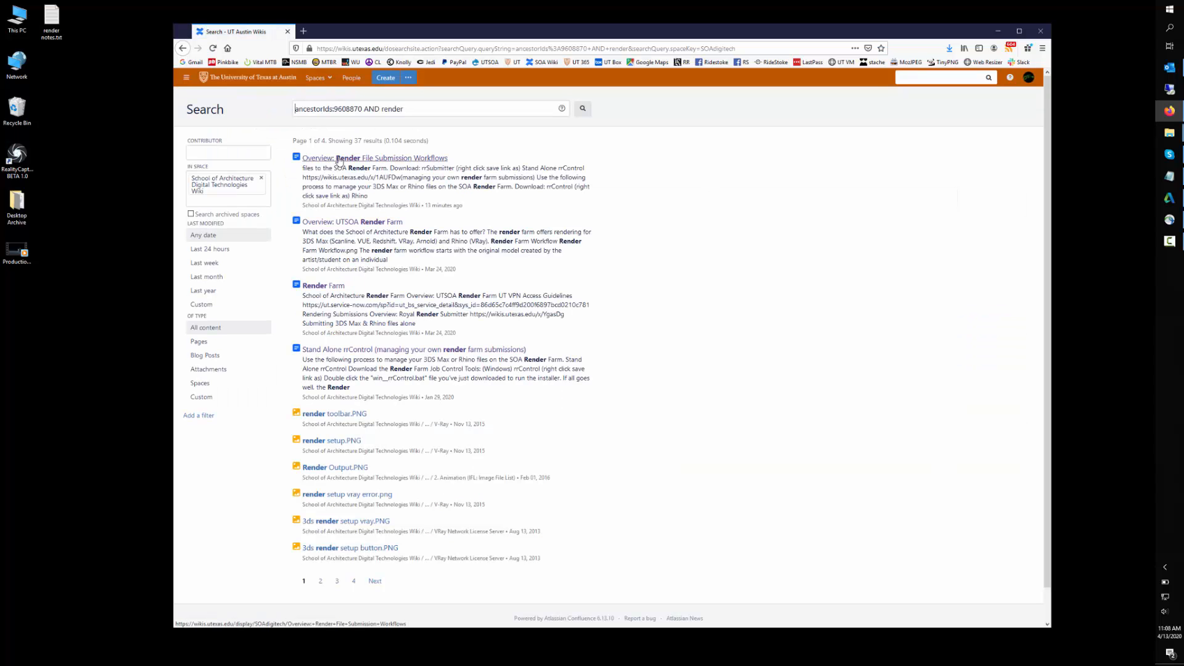
click(339, 159)
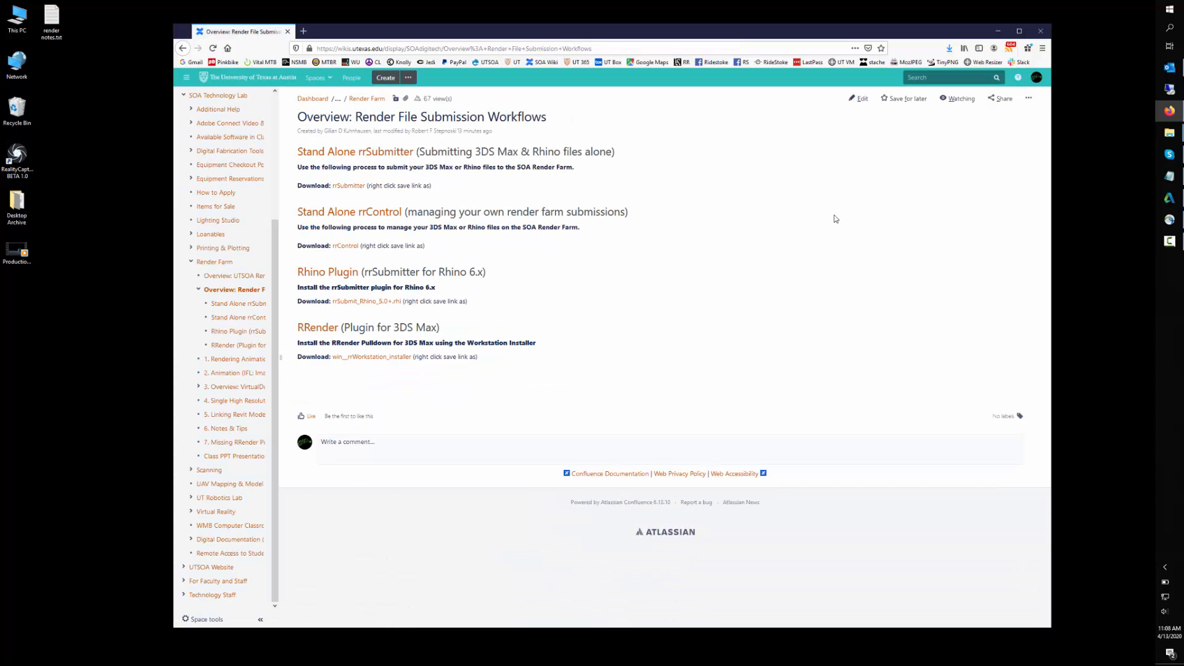
Save the linked rrSubmitter download as win__rrSubmitter.bat on the Desktop.
right_click(350, 189)
click(404, 234)
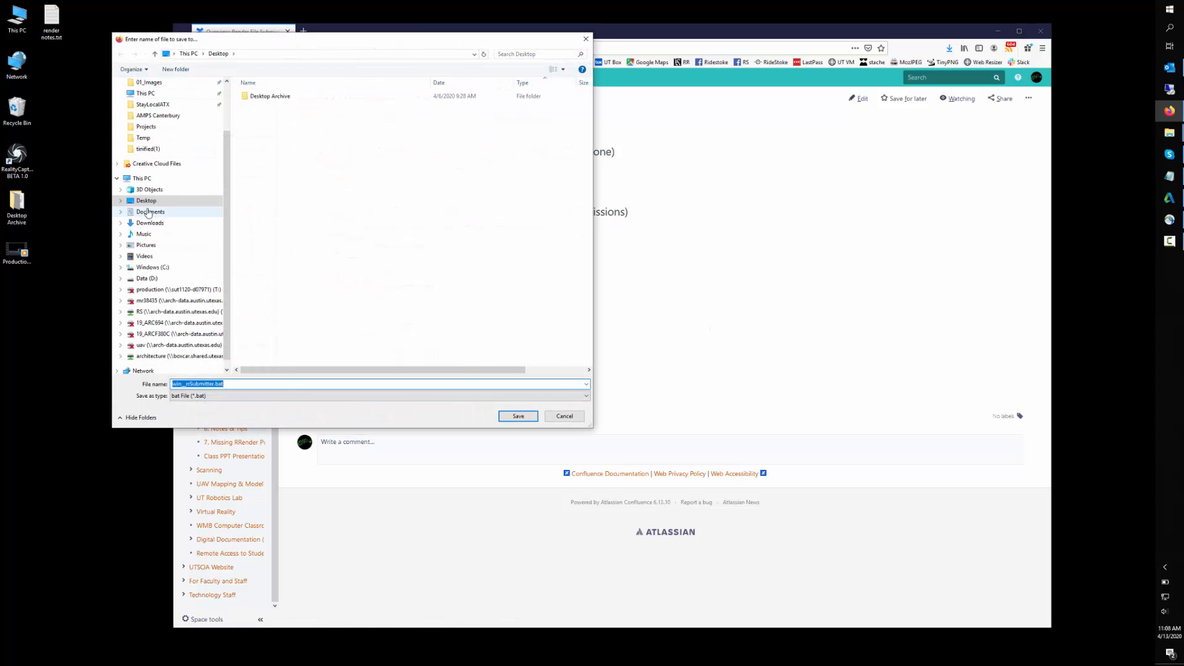
click(516, 417)
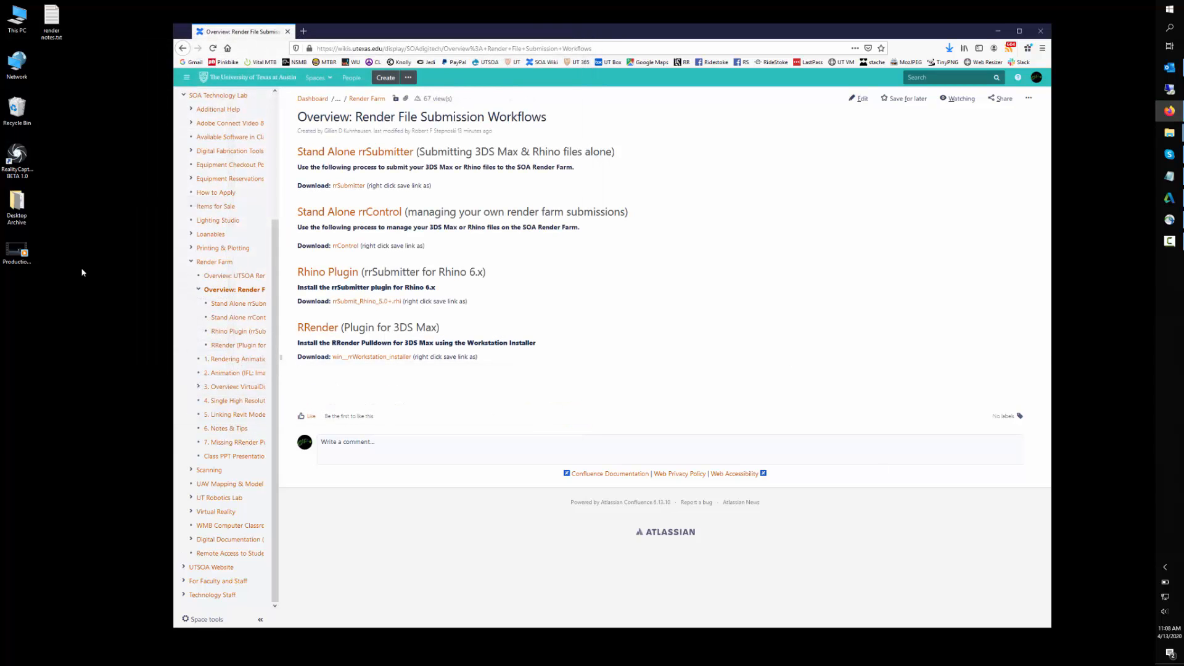
Run the downloaded rrSubmitter batch file and open the wiki's Stand Alone rrSubmitter instructions page.
double_click(17, 295)
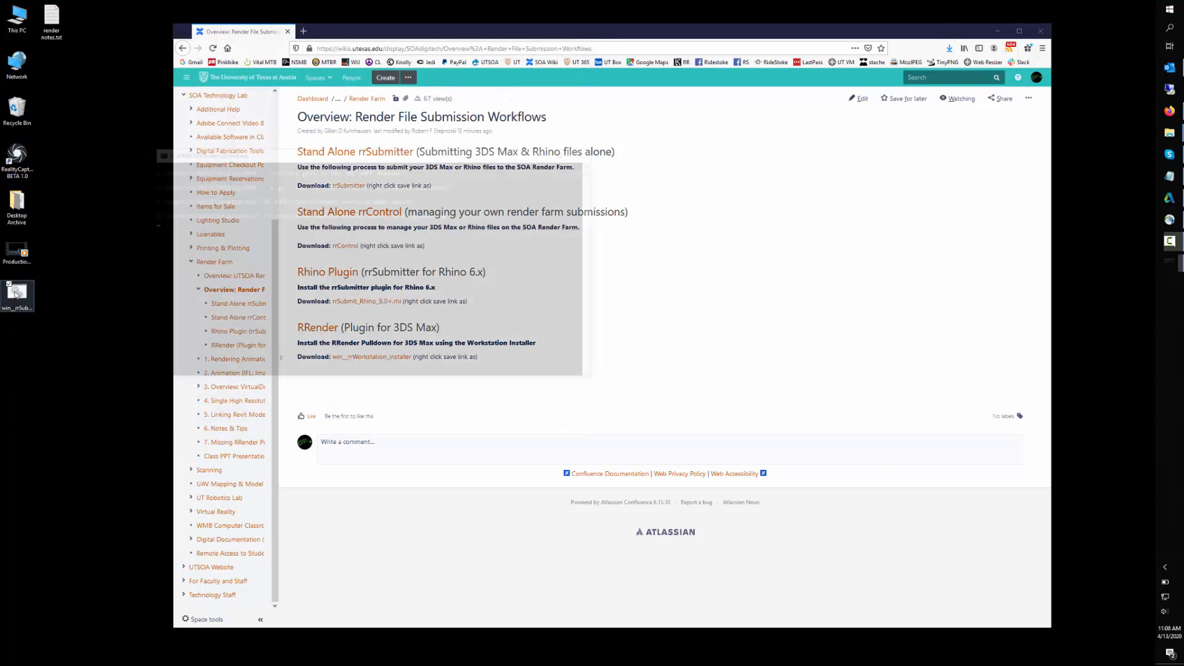
drag(412, 151, 361, 110)
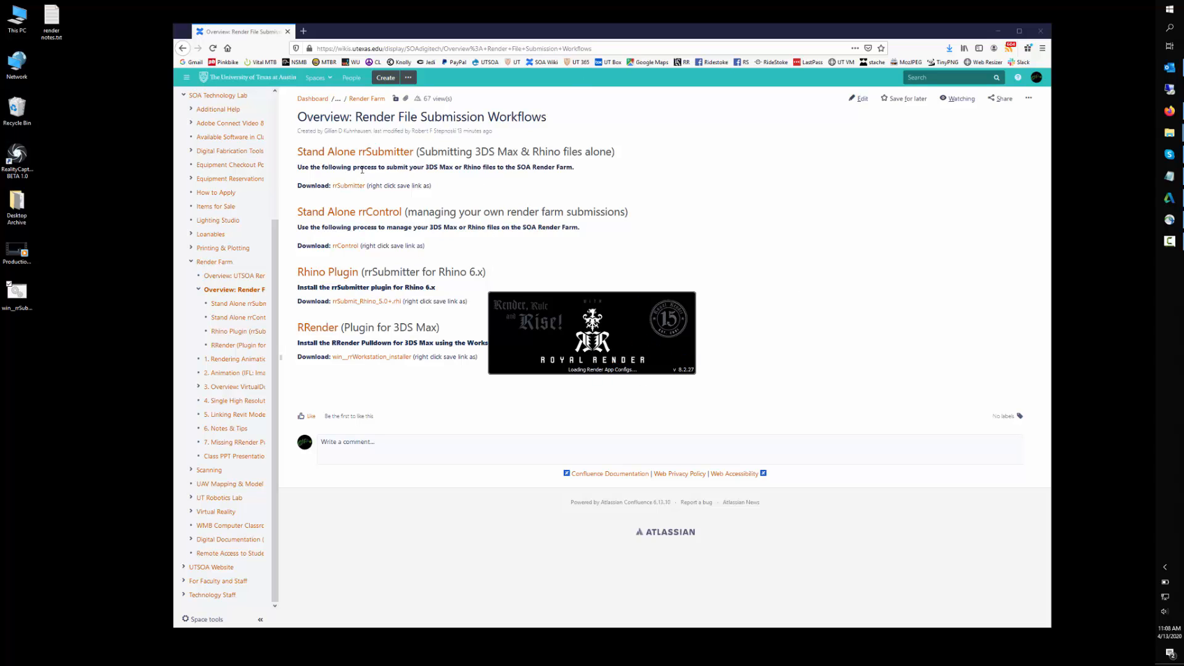
click(386, 154)
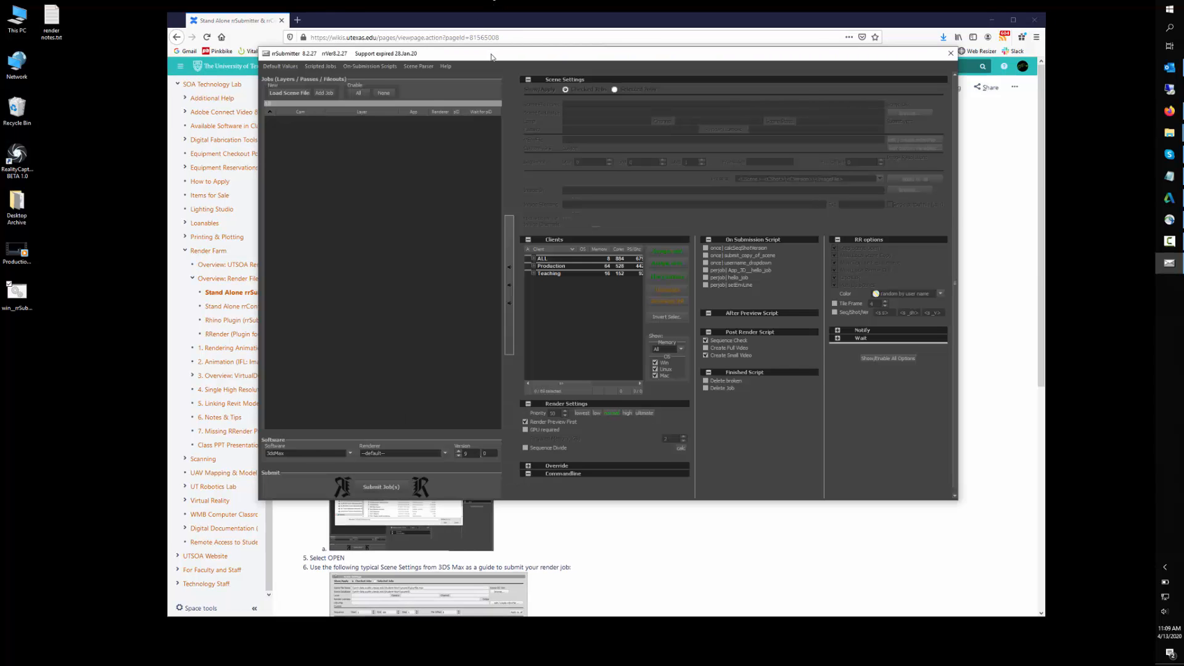
Dismiss the Load Scene File dialog without choosing a file and enlarge the rrSubmitter window.
drag(491, 55, 496, 52)
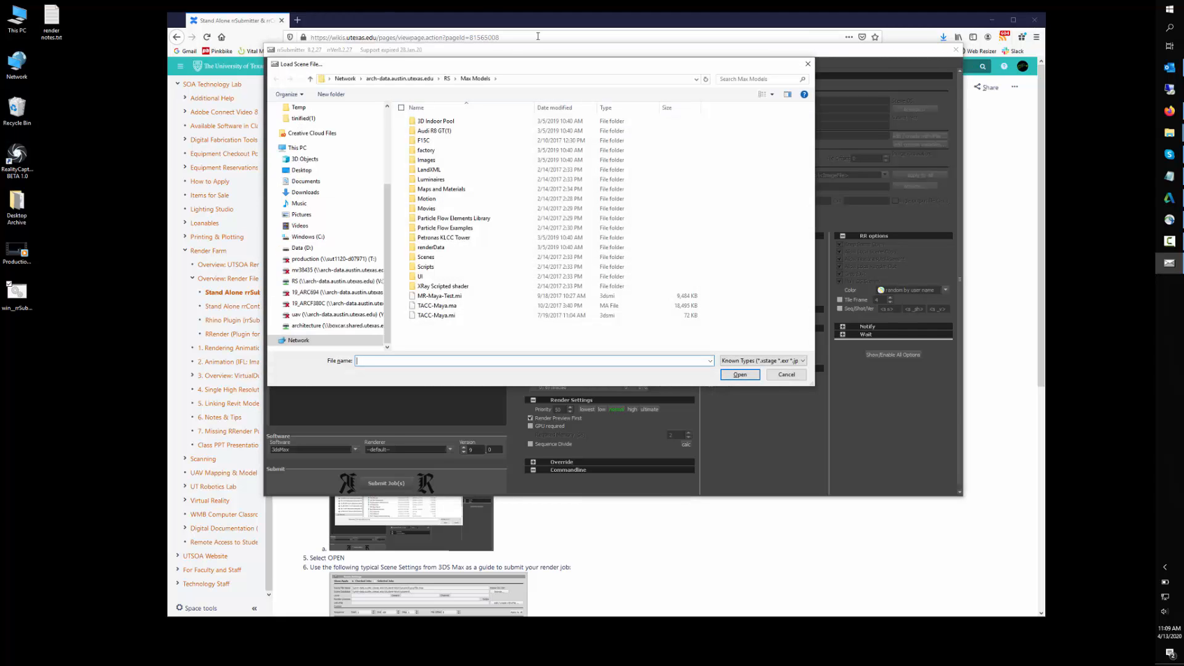
click(808, 64)
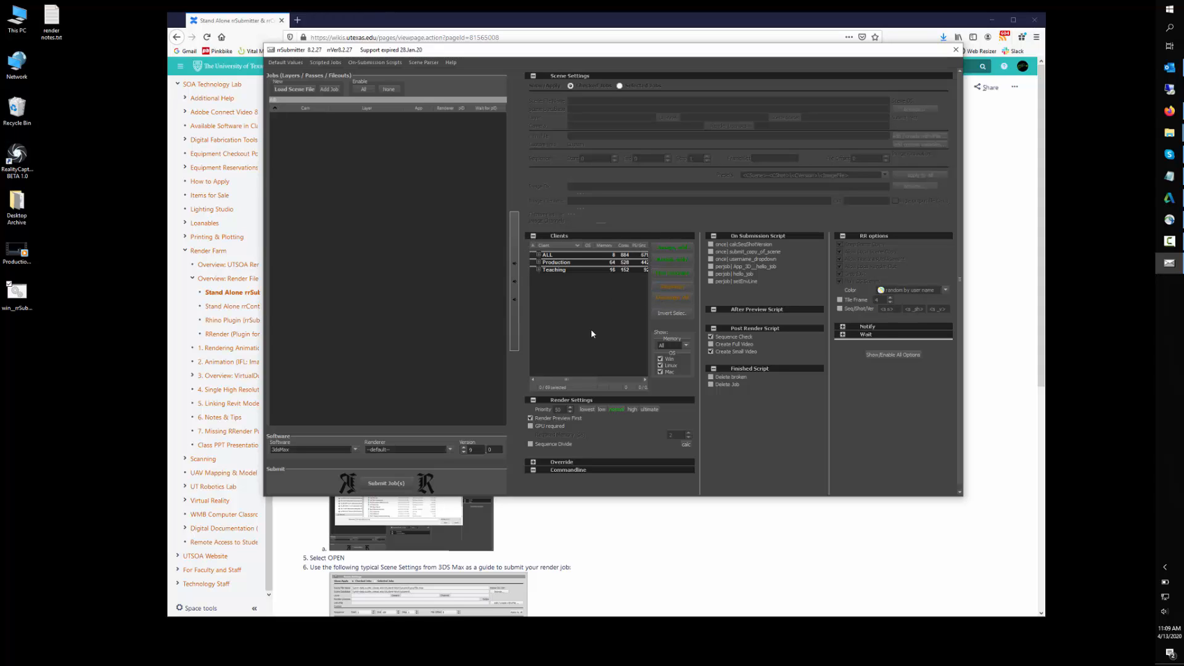
drag(963, 496, 986, 531)
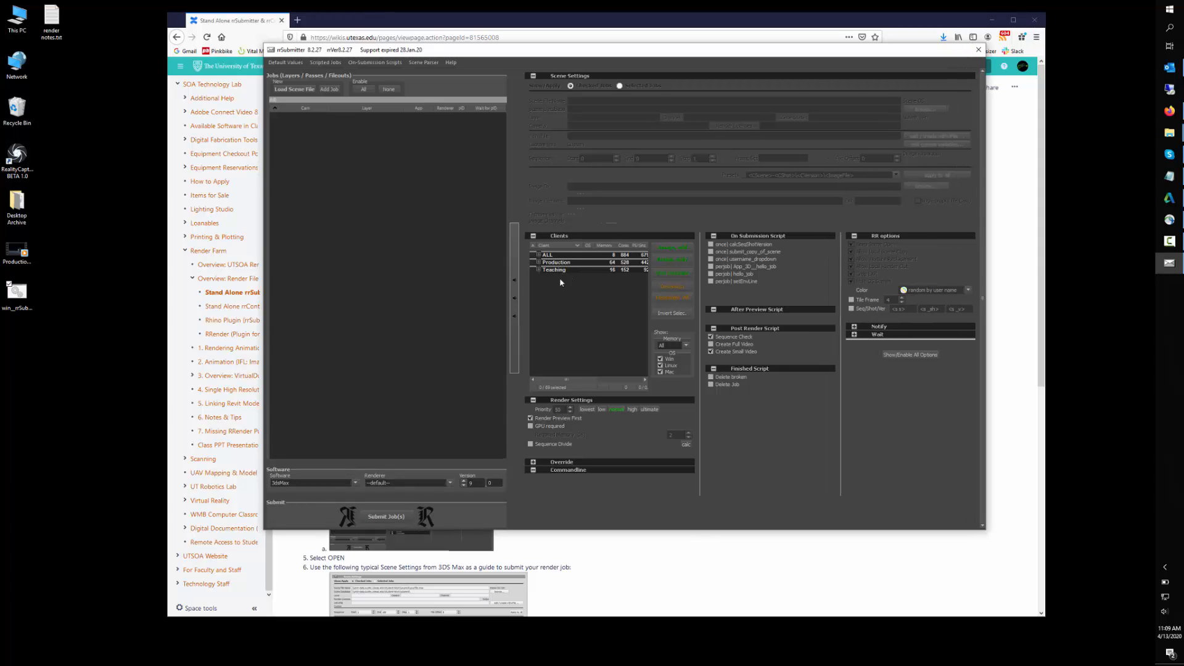
Review the machines in the ALL client group and select the Production group, inspecting its machine list.
click(539, 255)
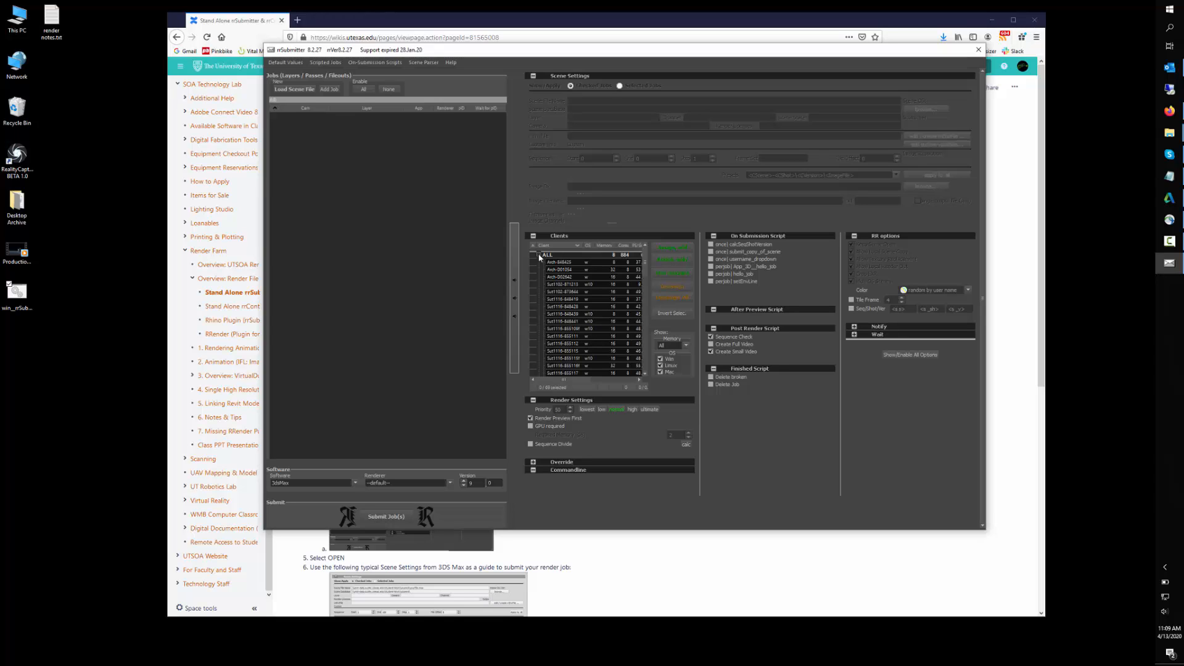
click(540, 255)
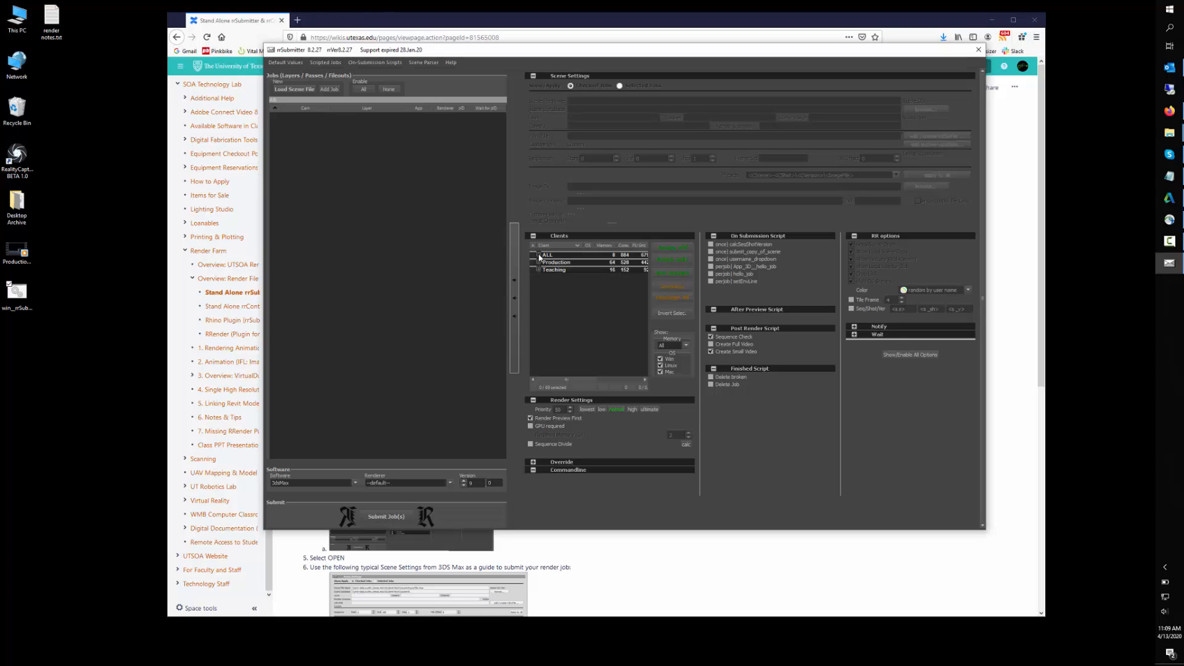
click(552, 264)
click(540, 263)
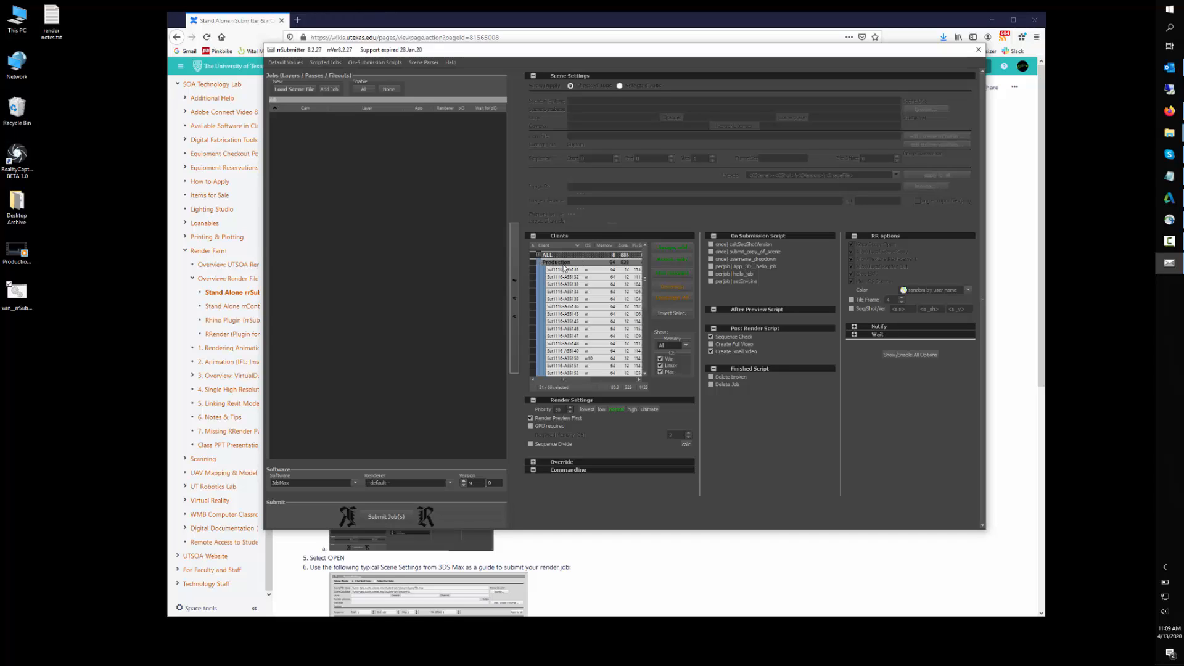
click(540, 263)
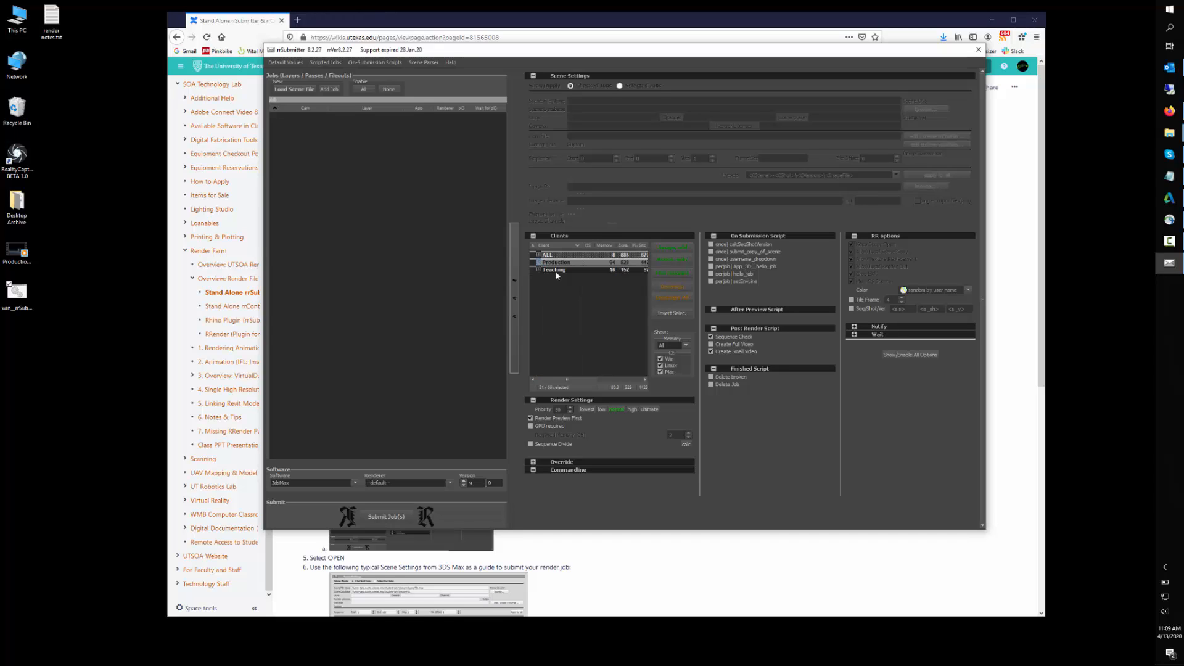
Examine the machines in the Teaching and Production client groups and the available memory filter options.
click(540, 270)
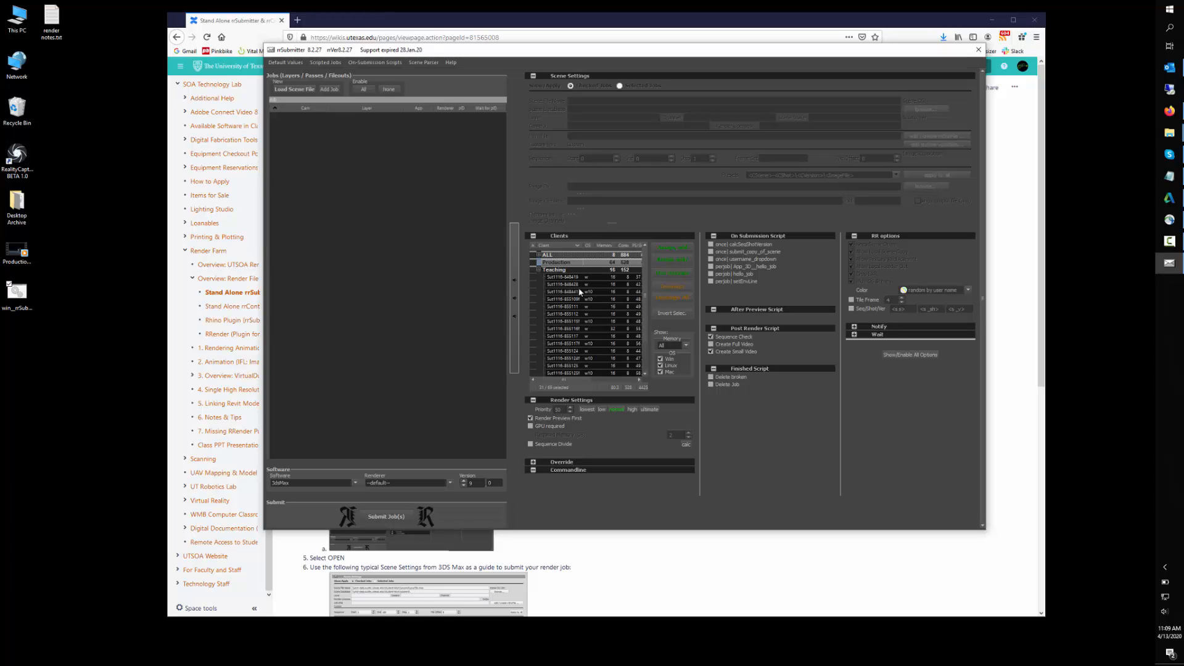
click(539, 270)
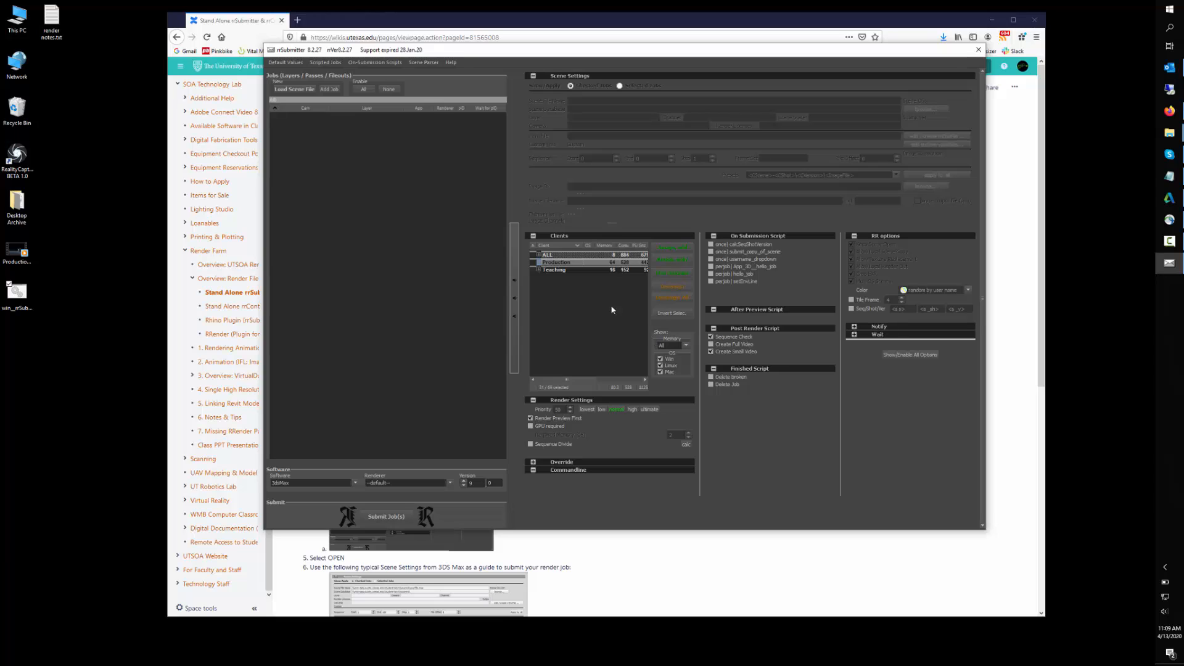
click(539, 262)
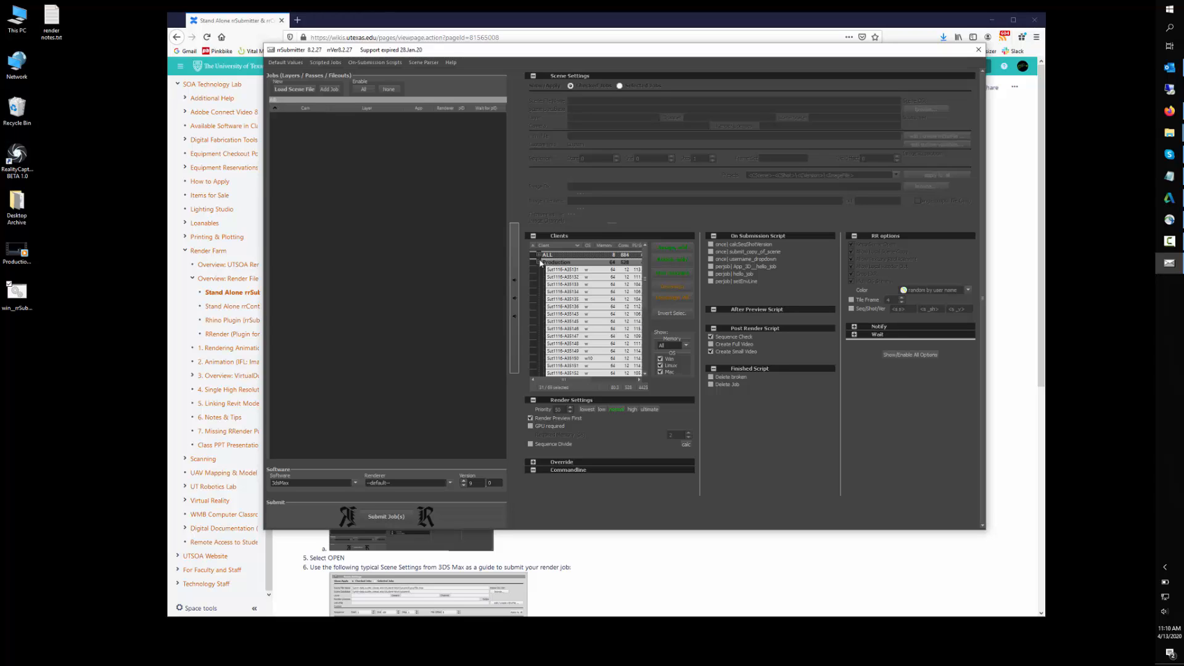
click(686, 346)
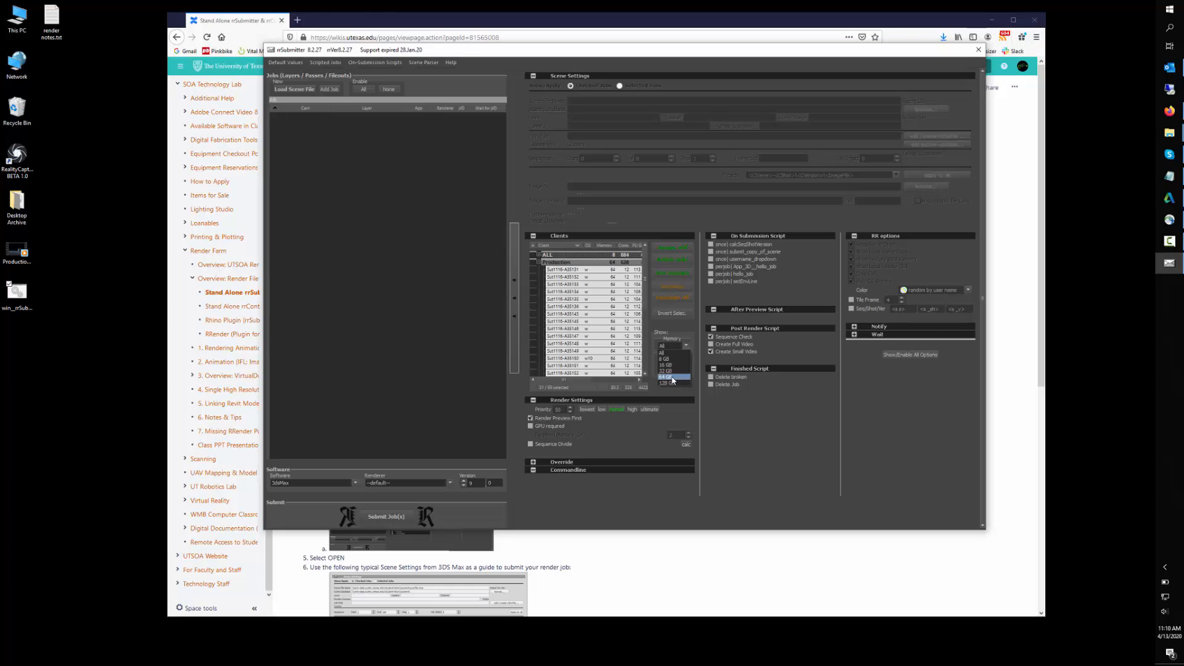
click(698, 333)
click(539, 264)
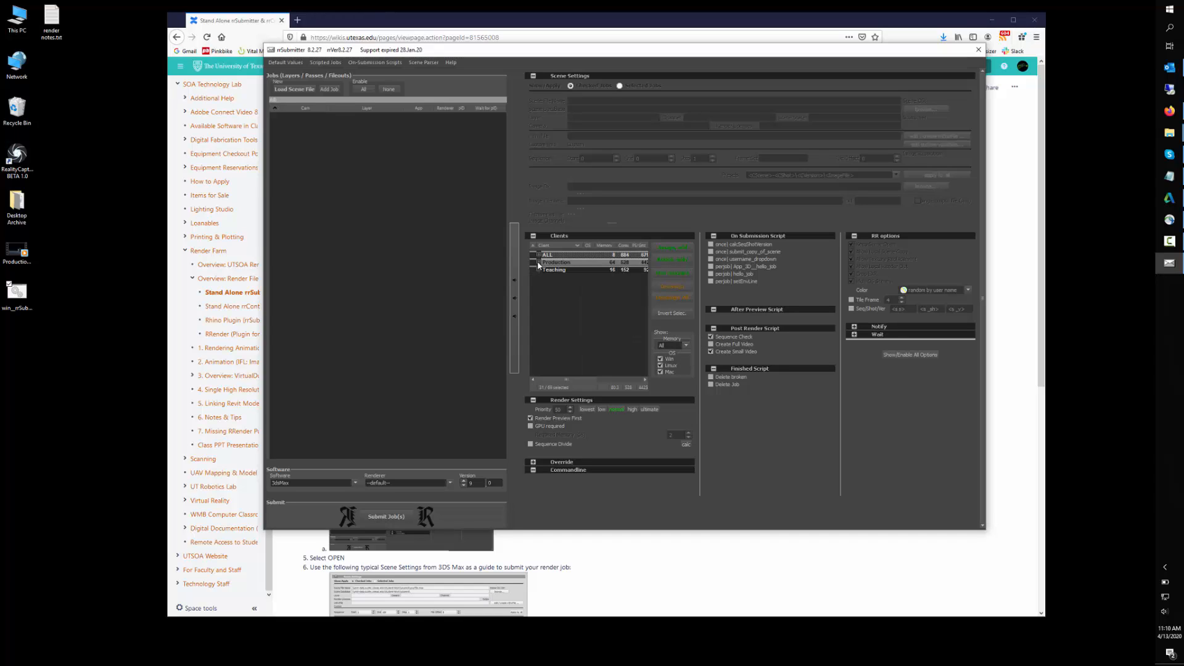
Turn off Render Preview First and browse for a scene in the RS (V:) drive's Max Models folder, showing all file types.
click(531, 418)
click(294, 88)
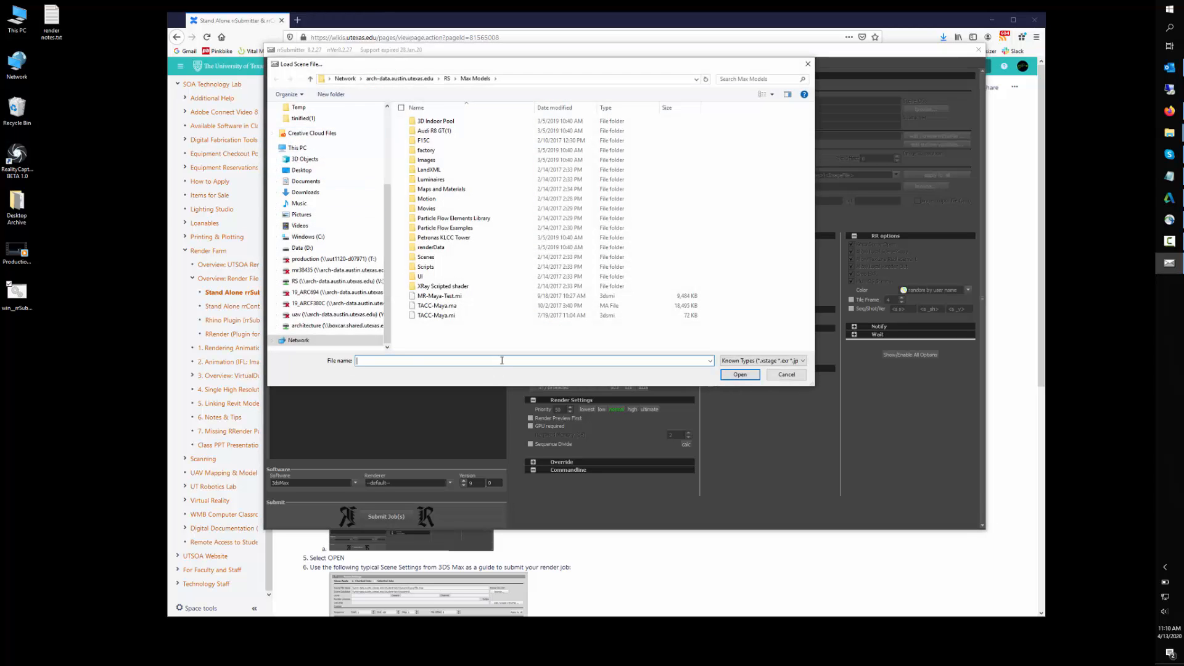
click(327, 281)
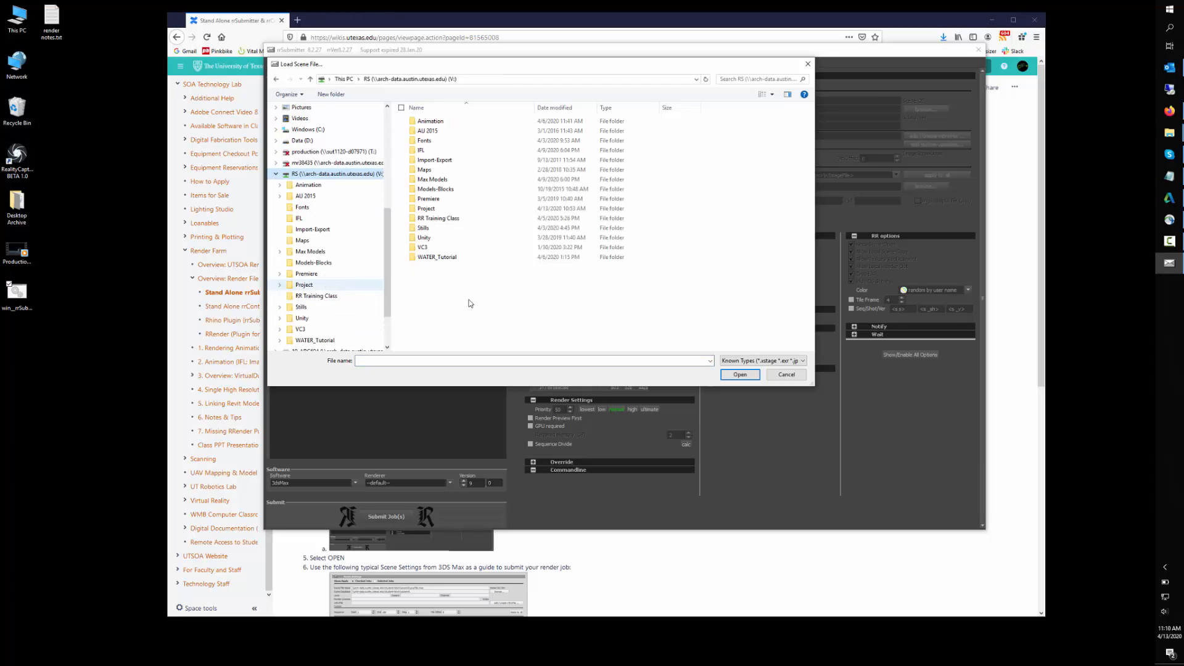
double_click(457, 179)
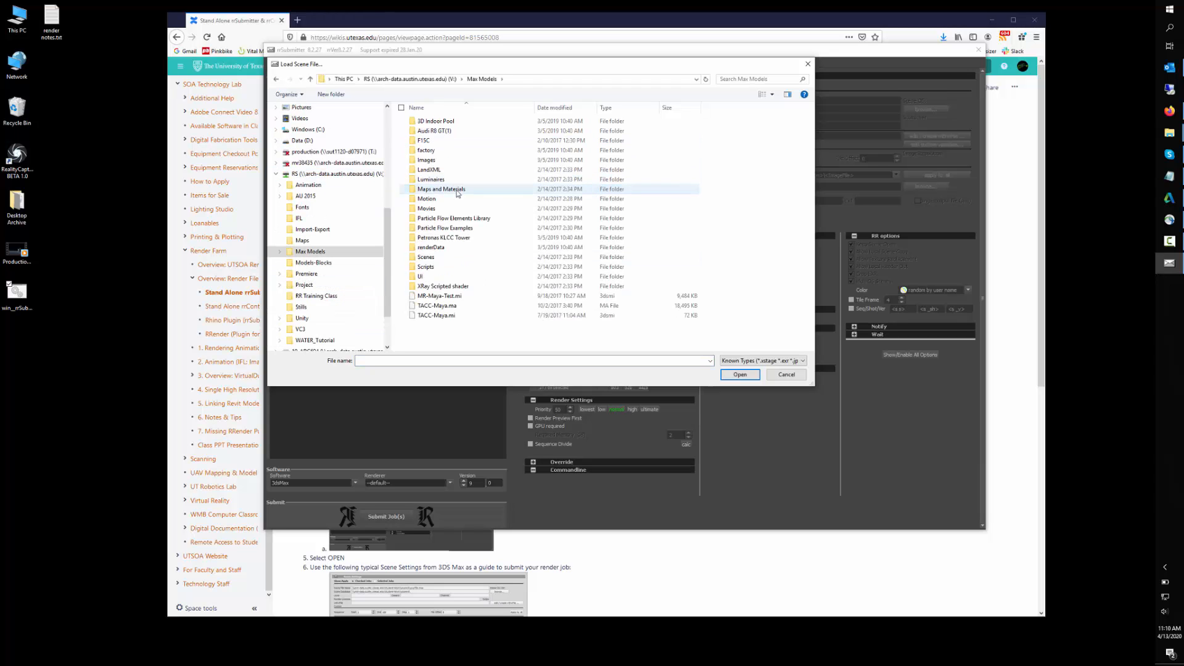
click(761, 361)
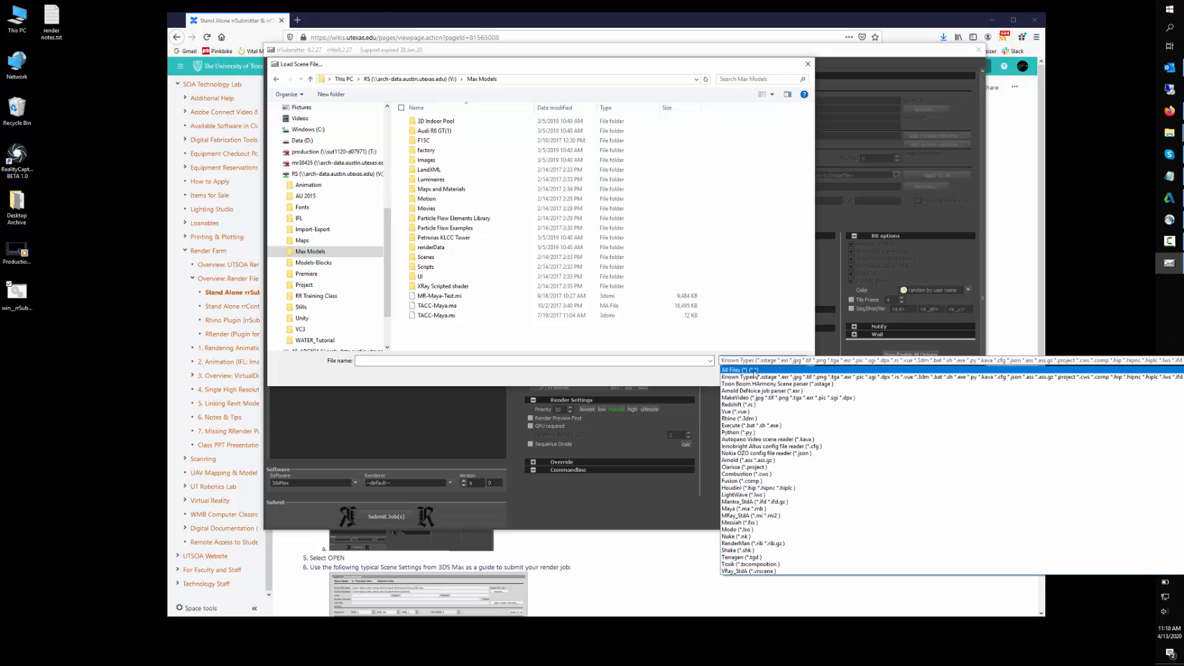
click(755, 371)
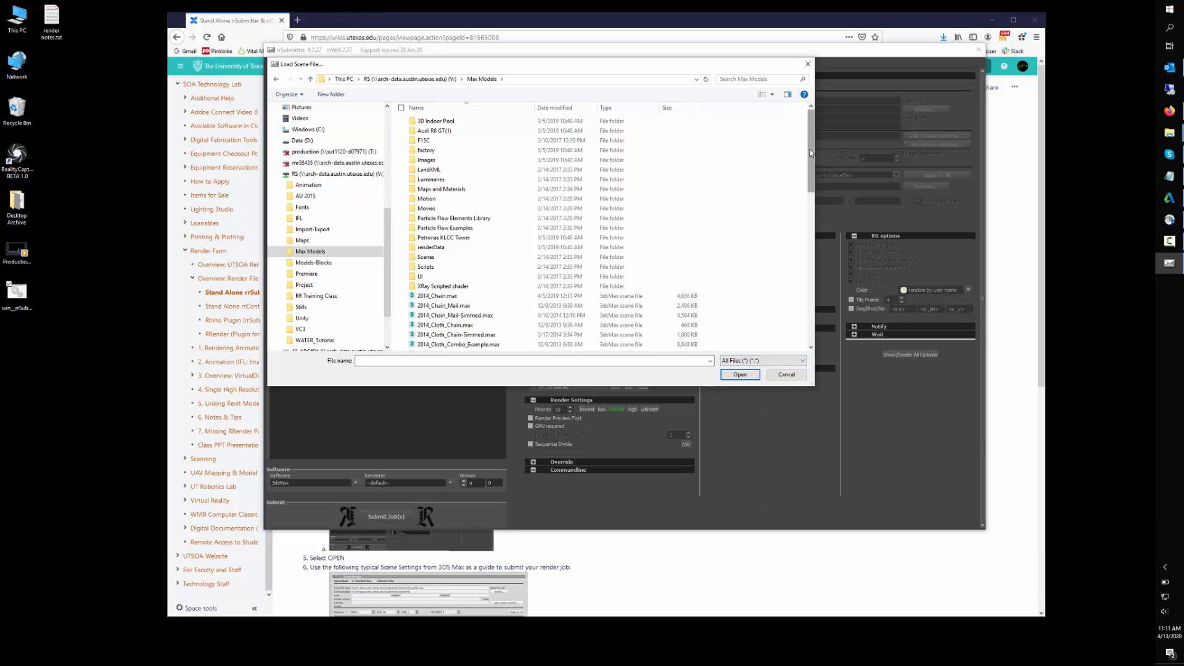
Load the scene file 2019-Rain200Frames.max from the Max Models folder.
drag(811, 154, 813, 235)
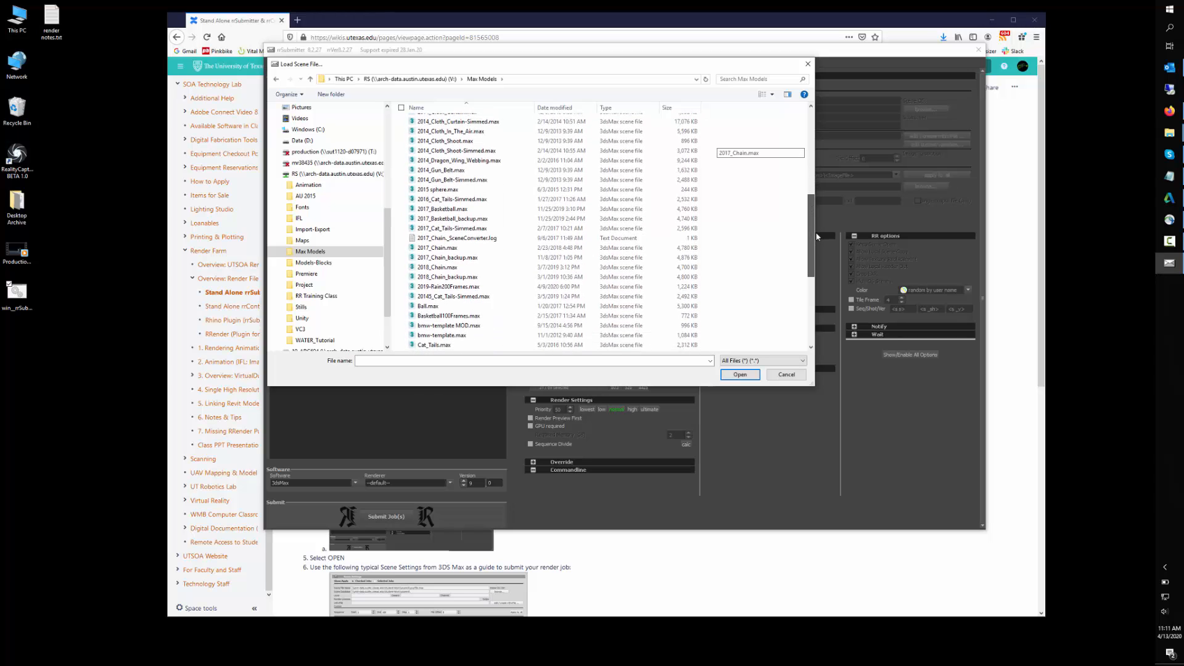
click(456, 287)
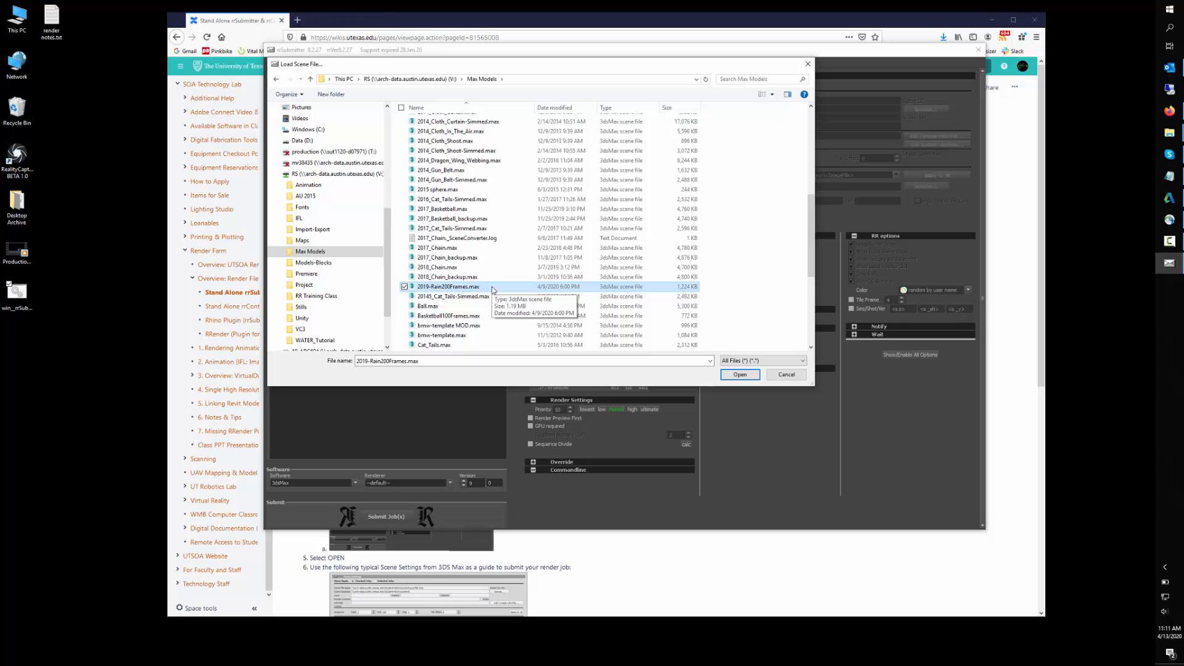
drag(529, 69, 537, 71)
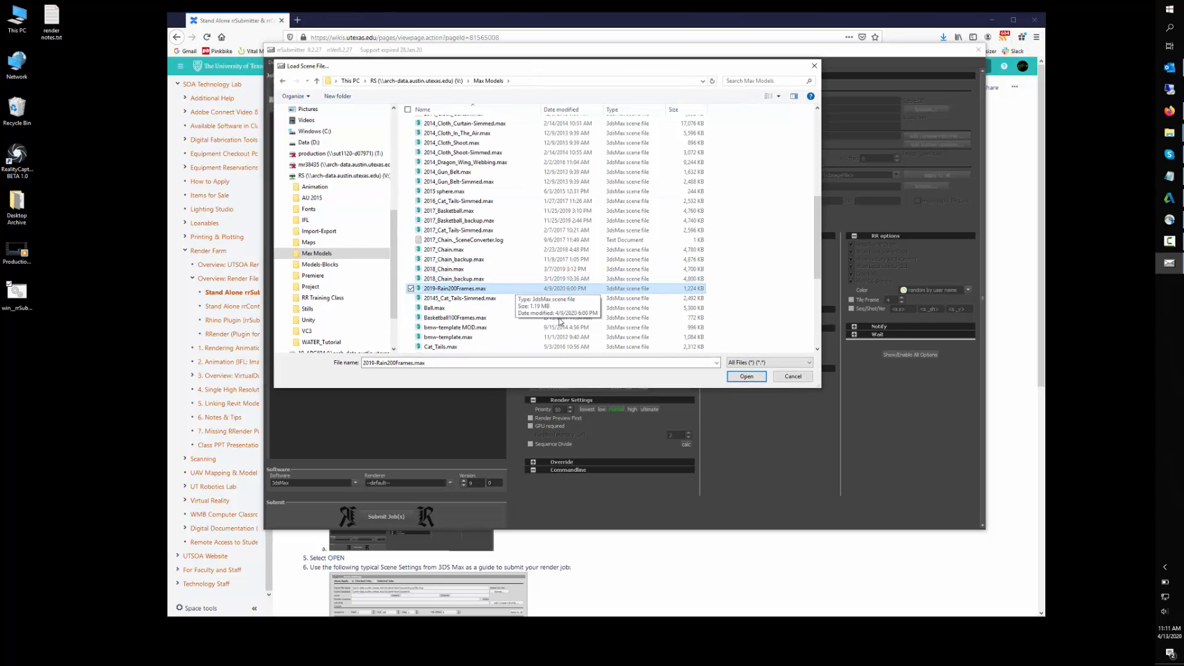
click(752, 378)
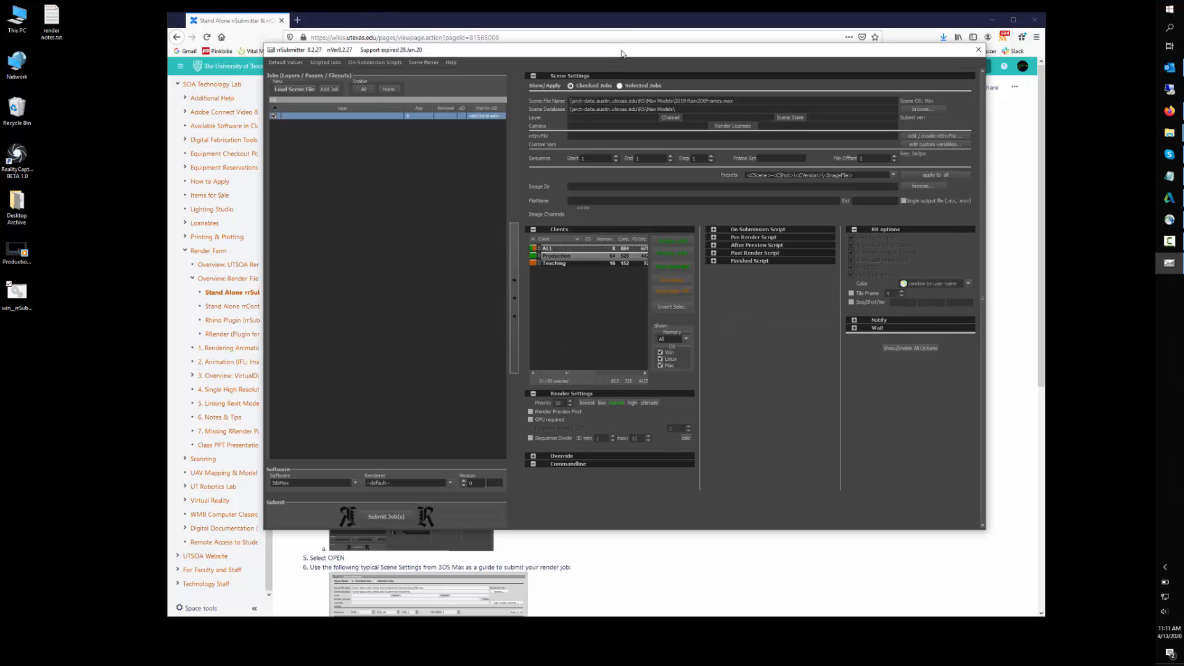
Examine the network paths of the loaded job's Scene File Name and Scene Database in the scene settings.
drag(622, 51, 622, 48)
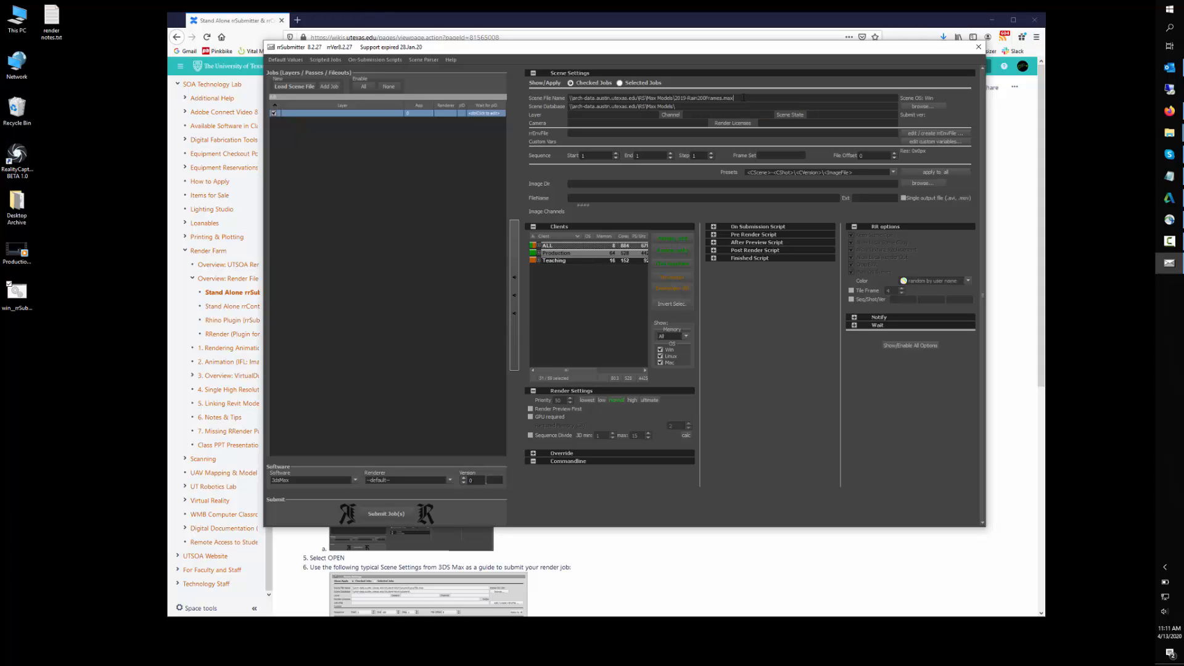
drag(743, 97, 568, 98)
click(611, 98)
drag(676, 106, 566, 112)
click(598, 107)
drag(676, 106, 545, 114)
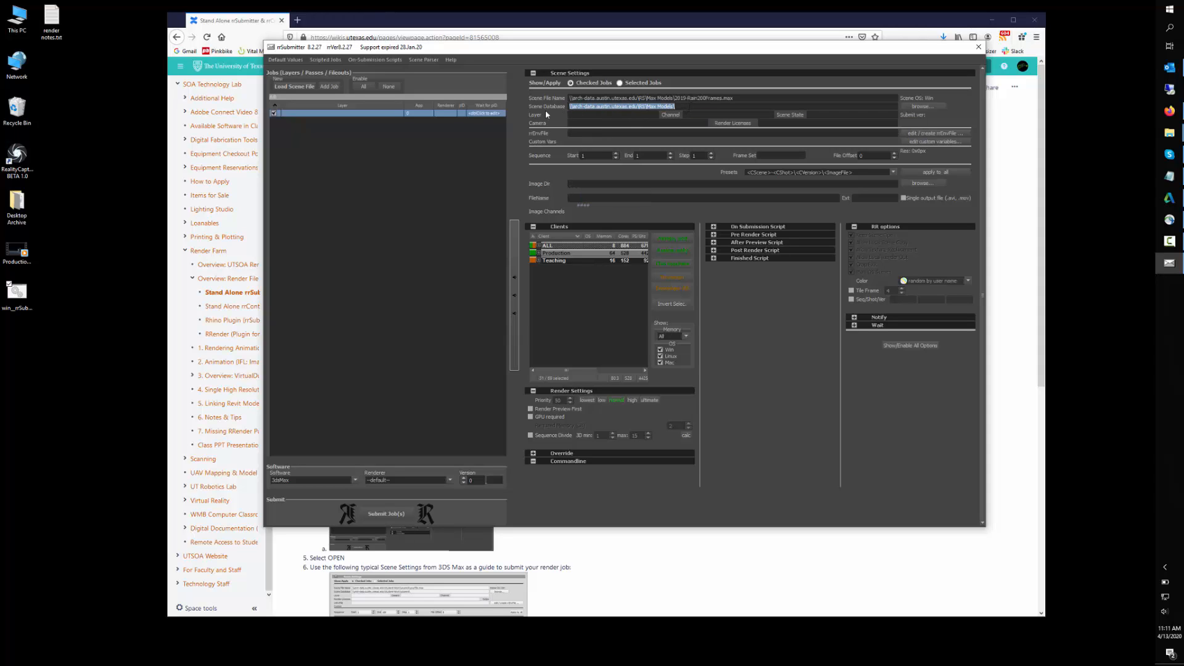
Set the image output directory to the RS share's Max Models\IFL folder, with filename image and extension .bmp.
click(585, 184)
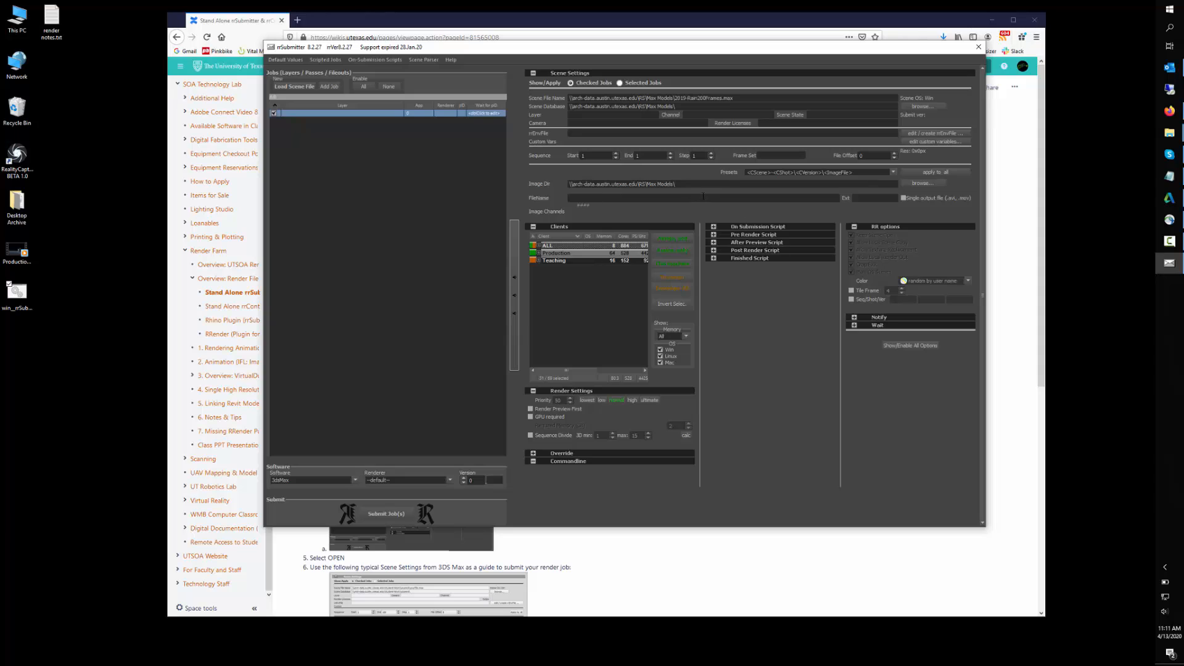
key(super+e)
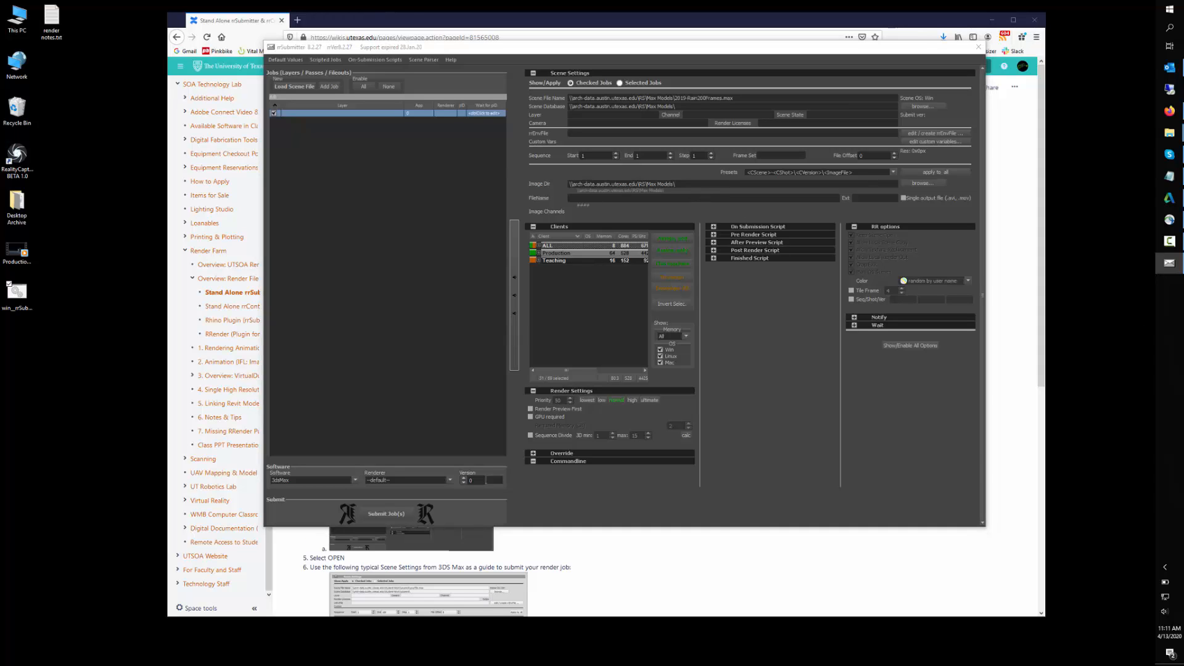
click(707, 185)
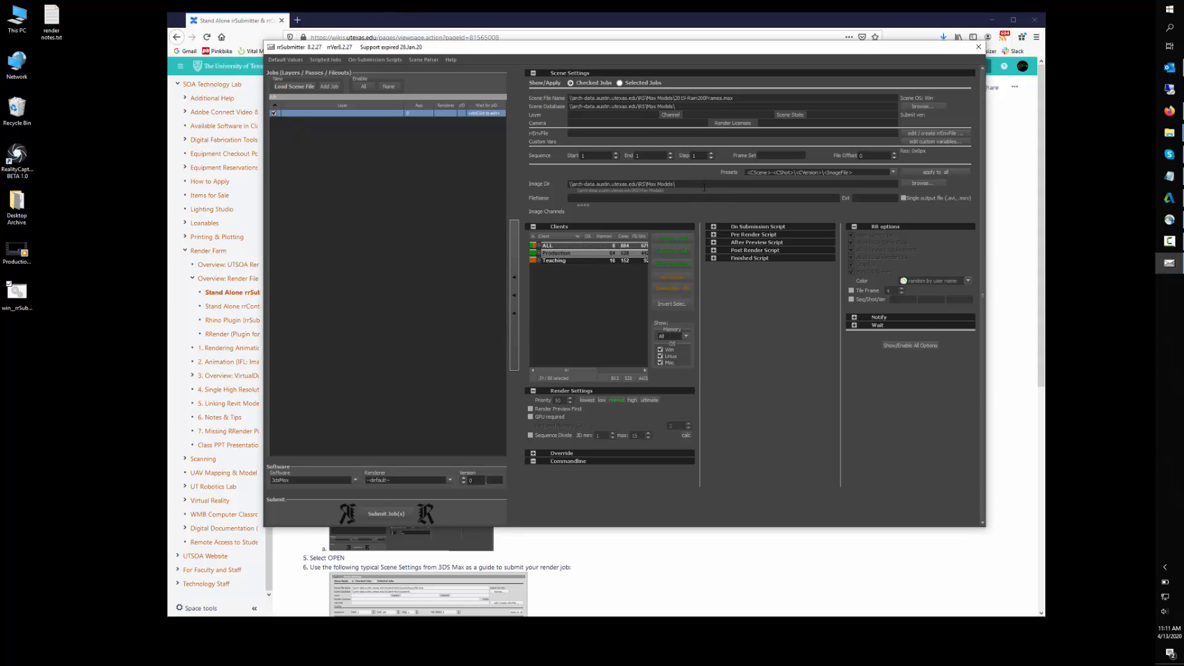
text(IFL)
click(609, 198)
text(image)
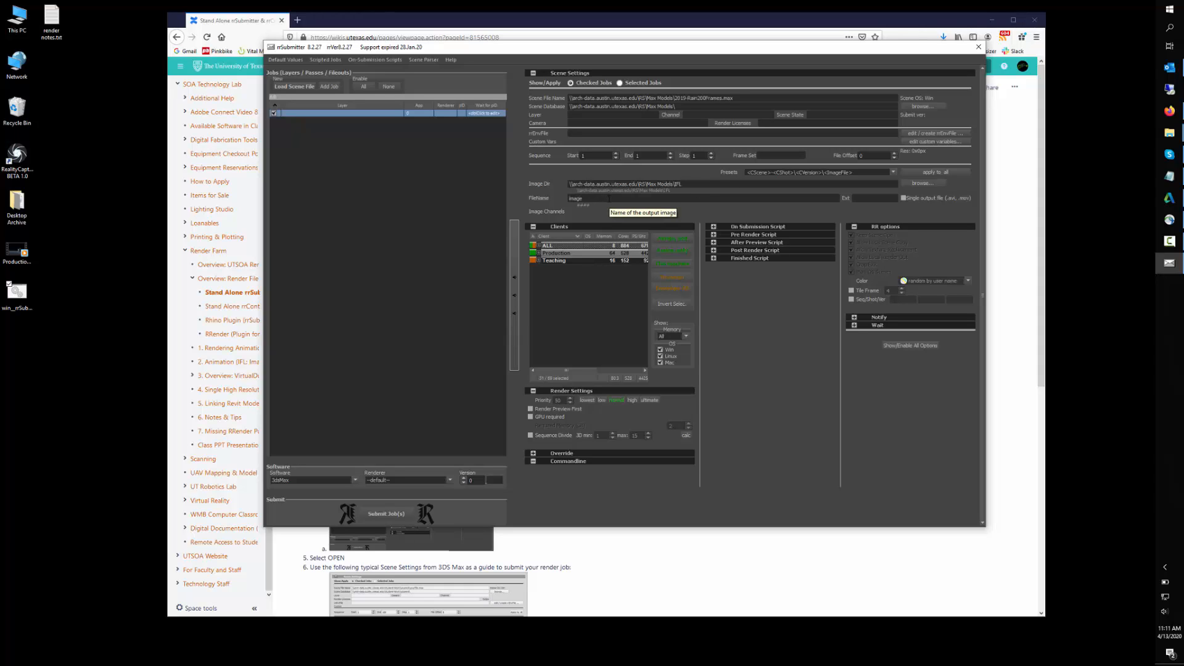
text(.bmp)
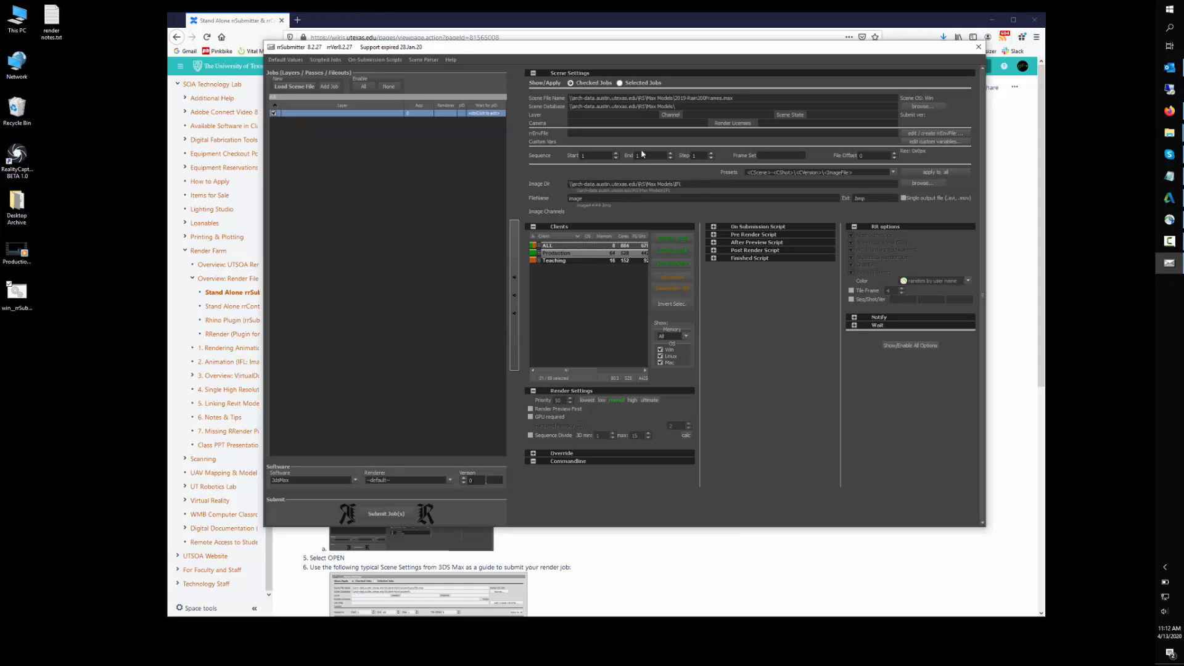
Set the sequence's end frame to 200 and the 3dsMax software version to 2019.
text(2000)
double_click(472, 480)
text(2019)
Choose Vray-s as the renderer for the job.
click(450, 480)
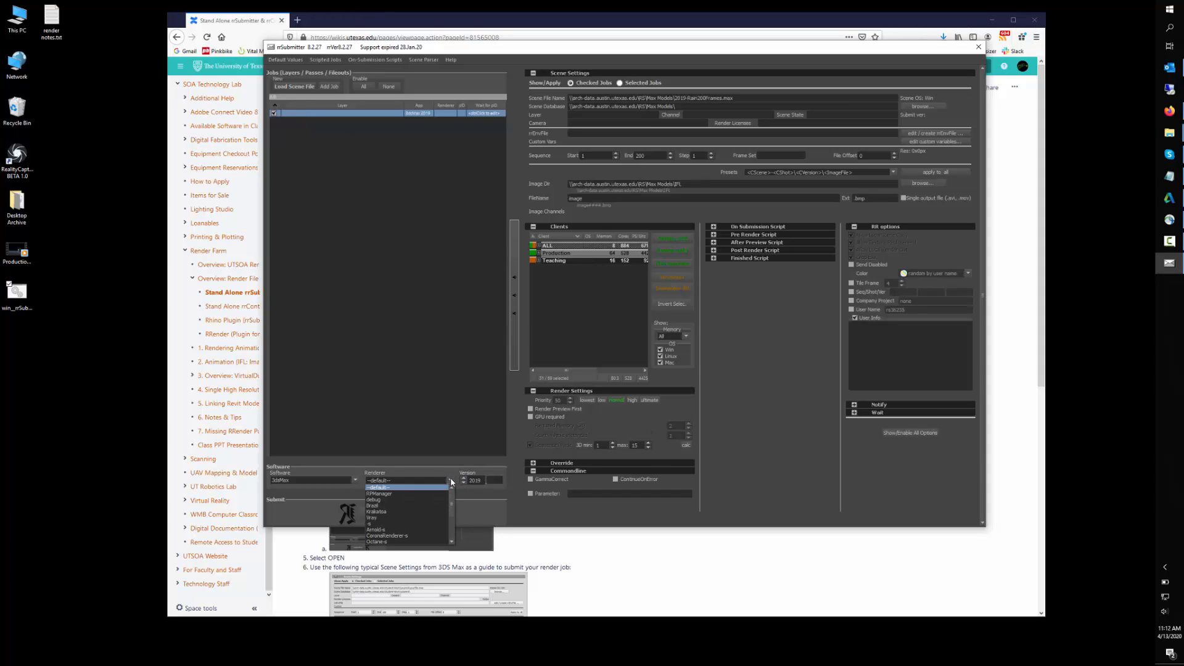
drag(453, 503, 453, 519)
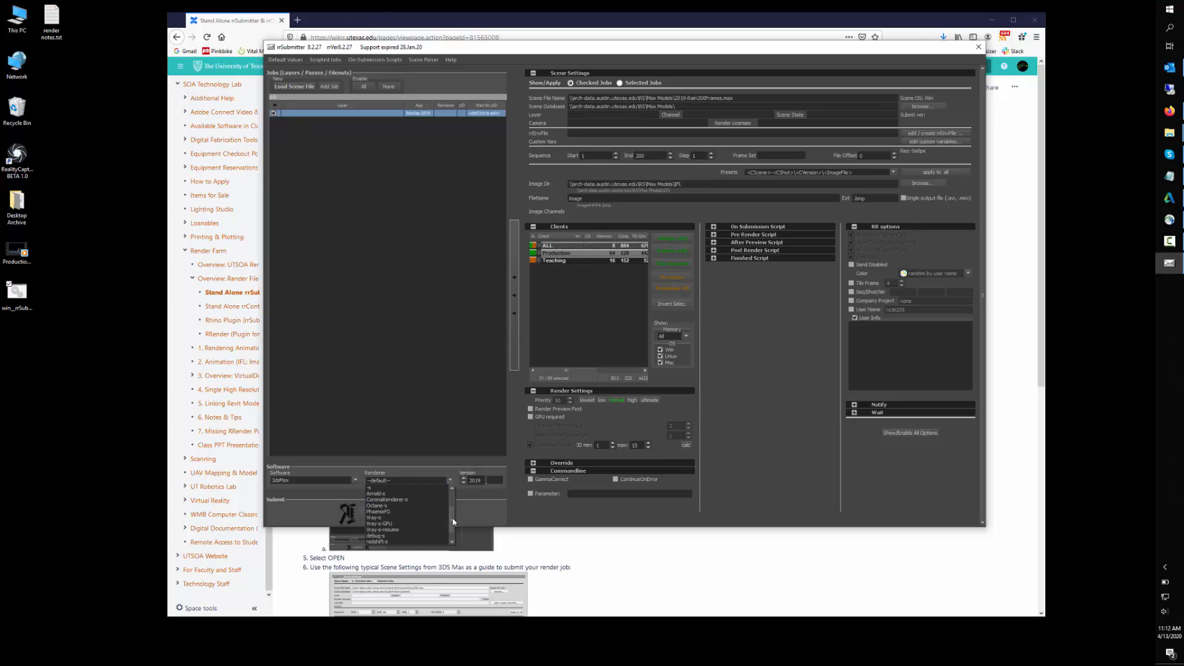
click(391, 518)
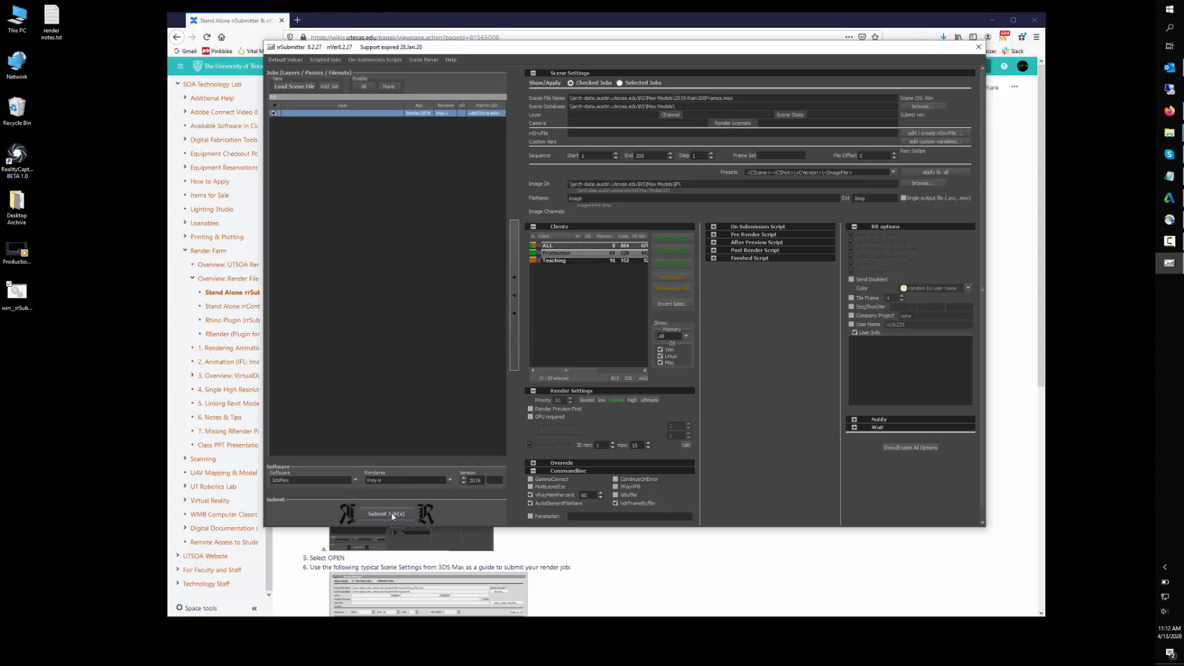
With the Production client group expanded, submit the render job and close rrSubmitter.
click(539, 253)
click(385, 515)
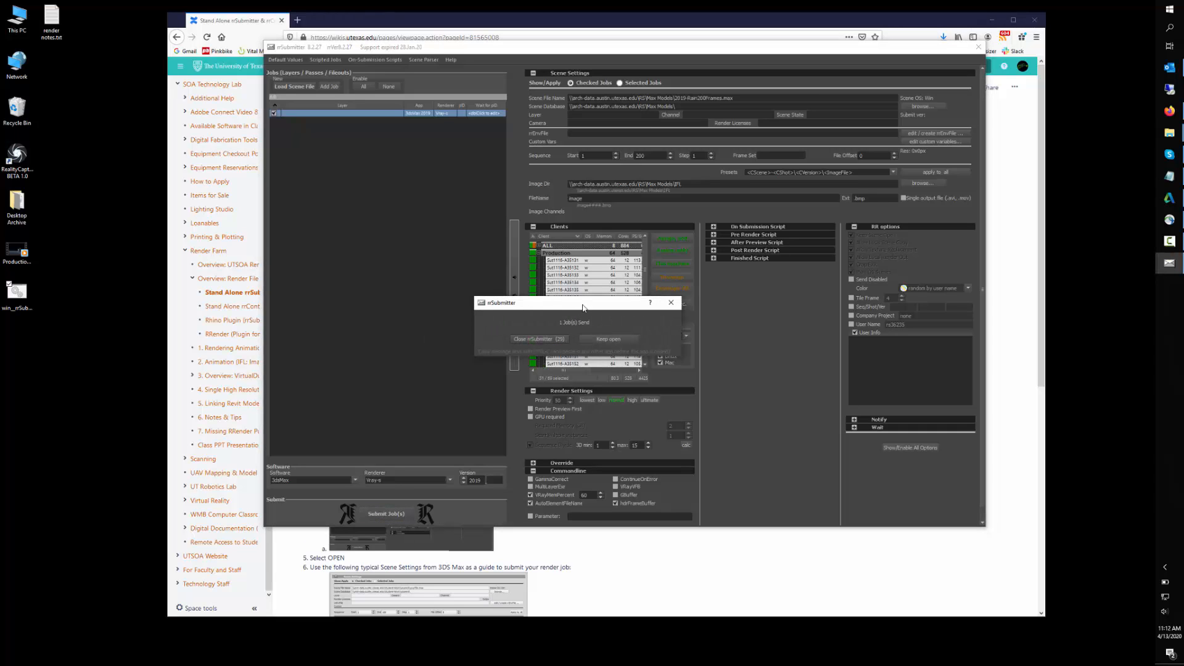
drag(583, 308, 582, 296)
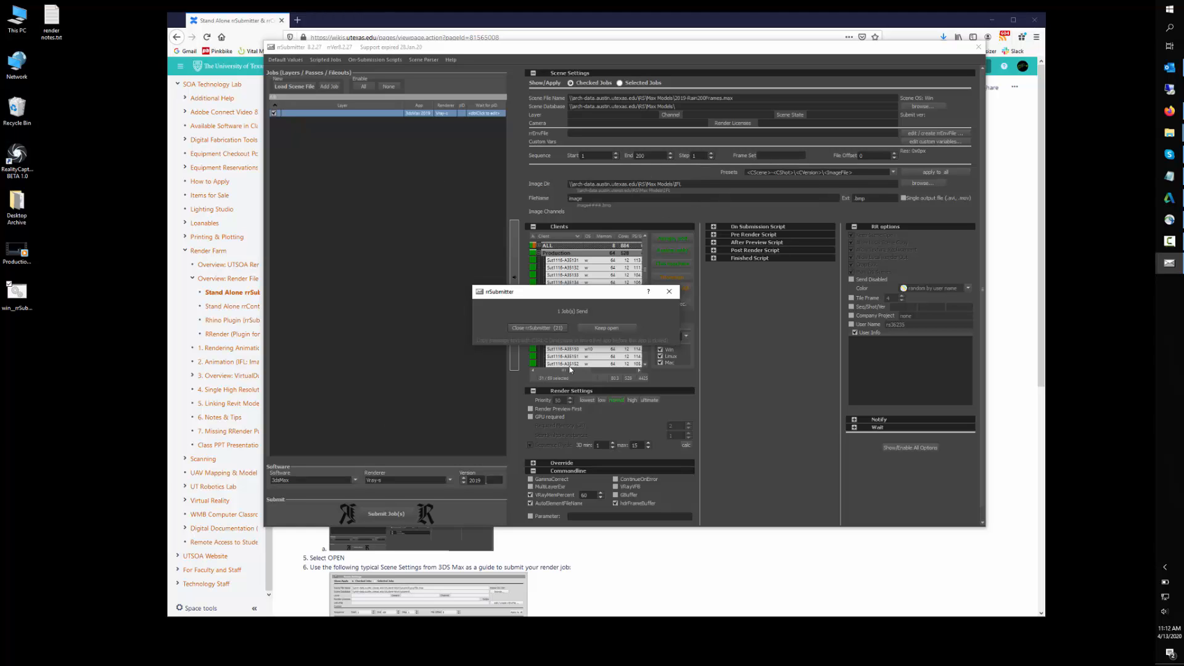
click(538, 328)
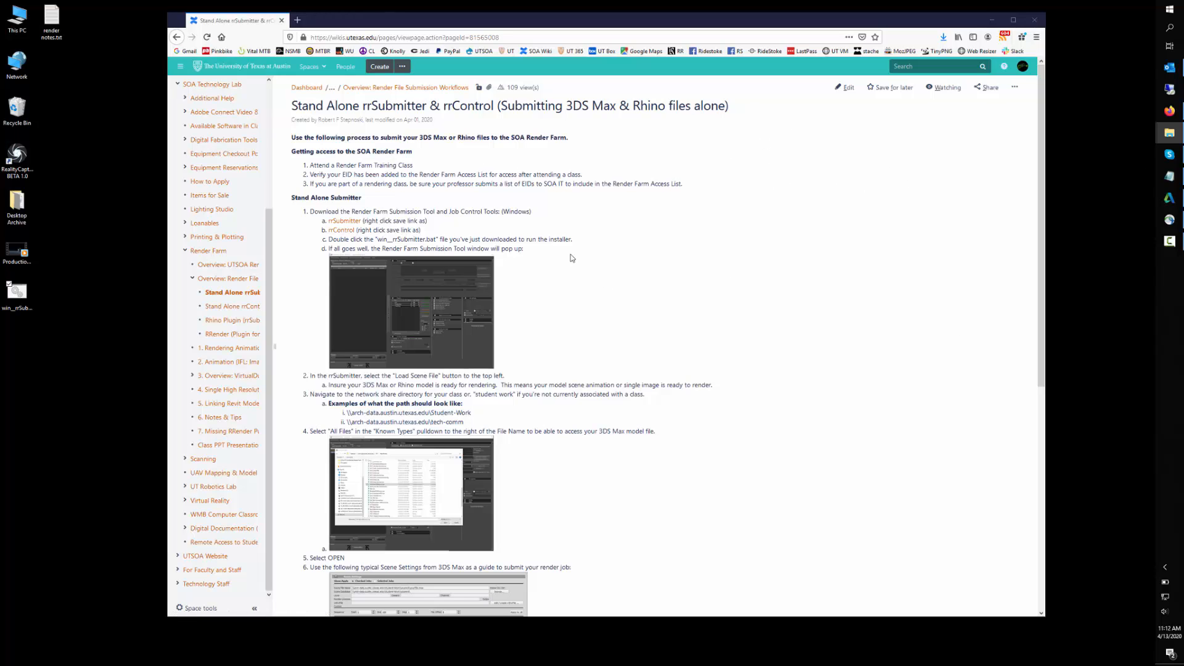
In a new Firefox tab, open the render farm page arch-render.austin.utexas.edu and view the details of the submitted 3dsMax Vray-s job with frames 1-200.
click(297, 21)
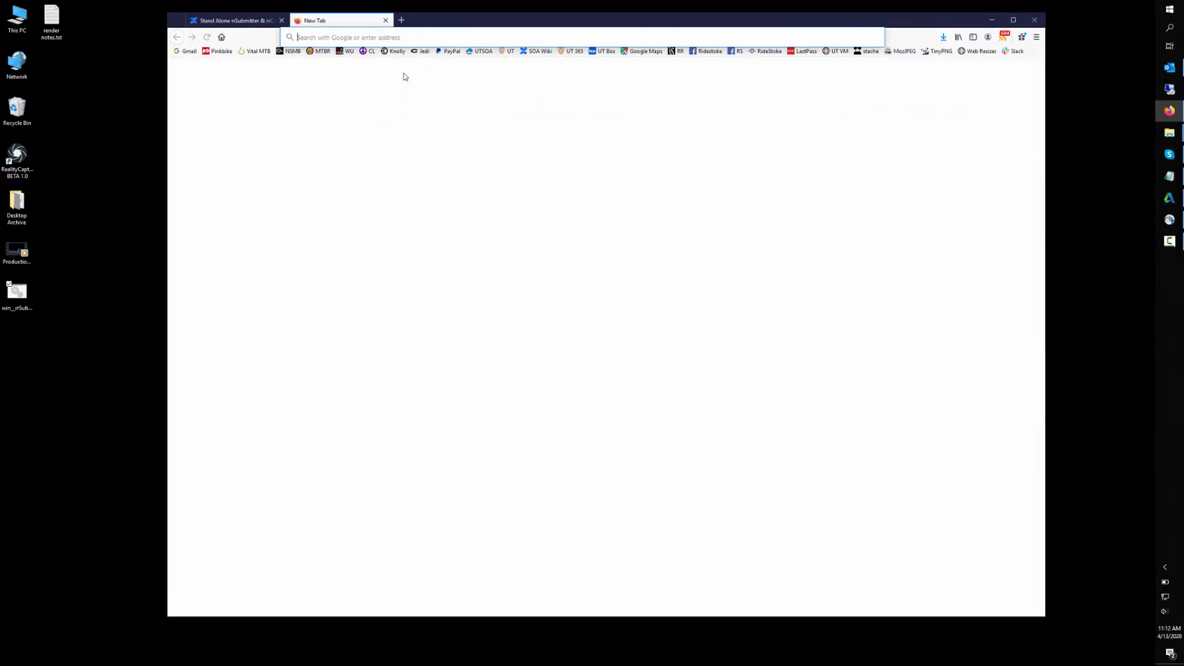
click(676, 52)
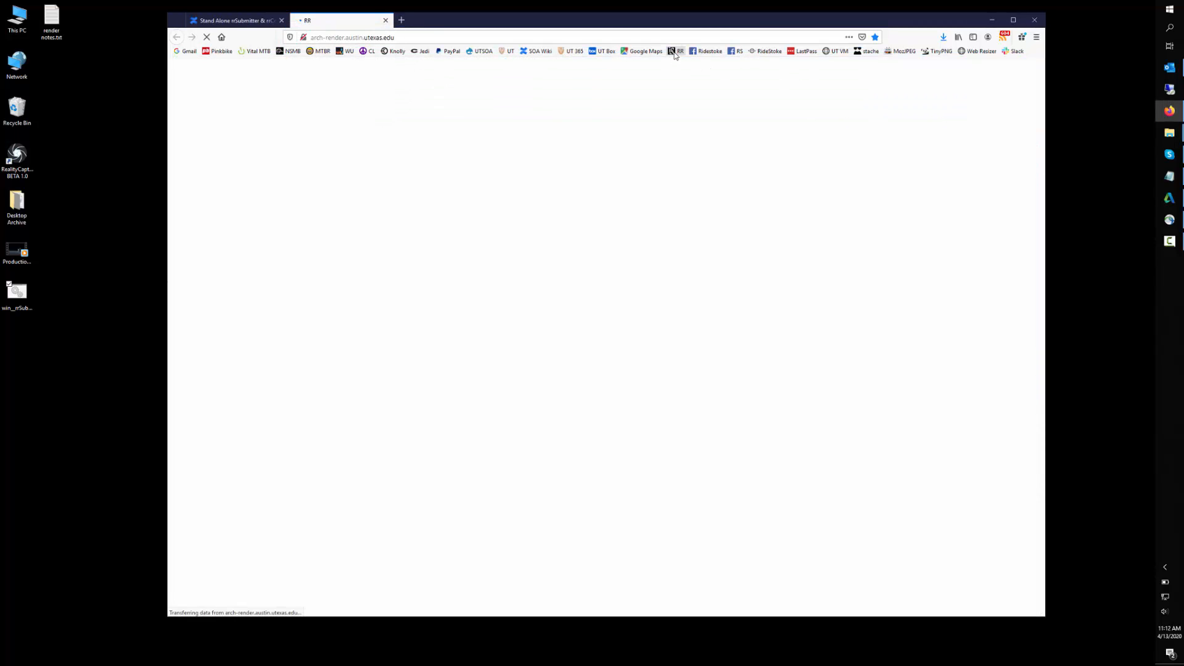
click(376, 37)
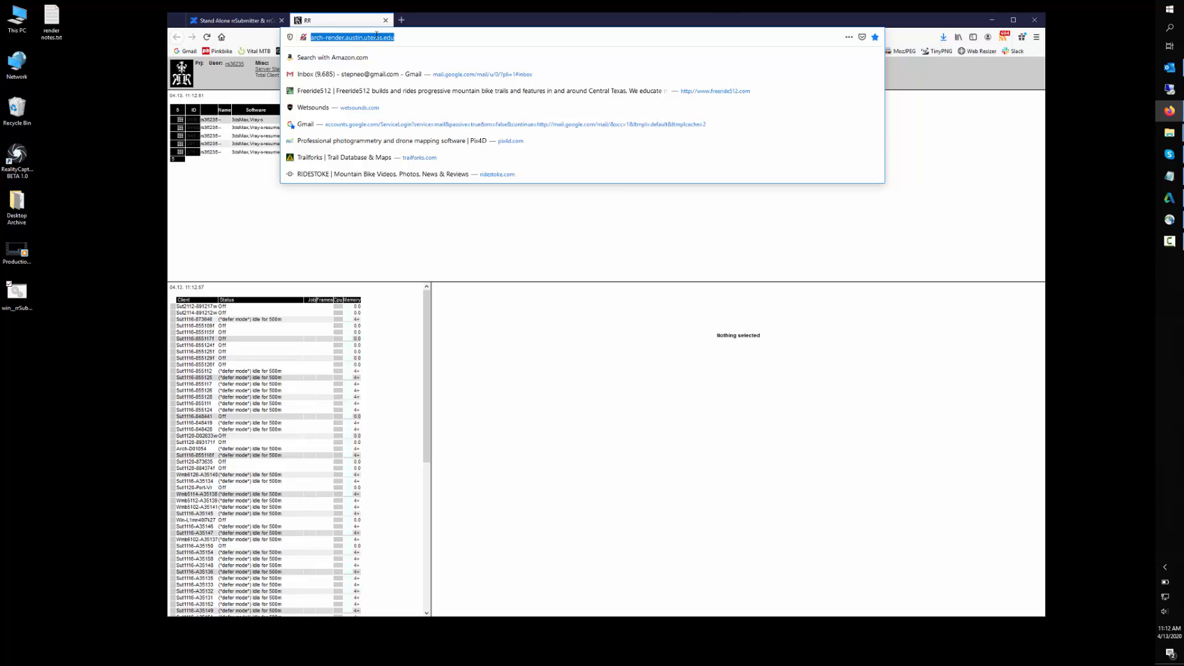
click(276, 210)
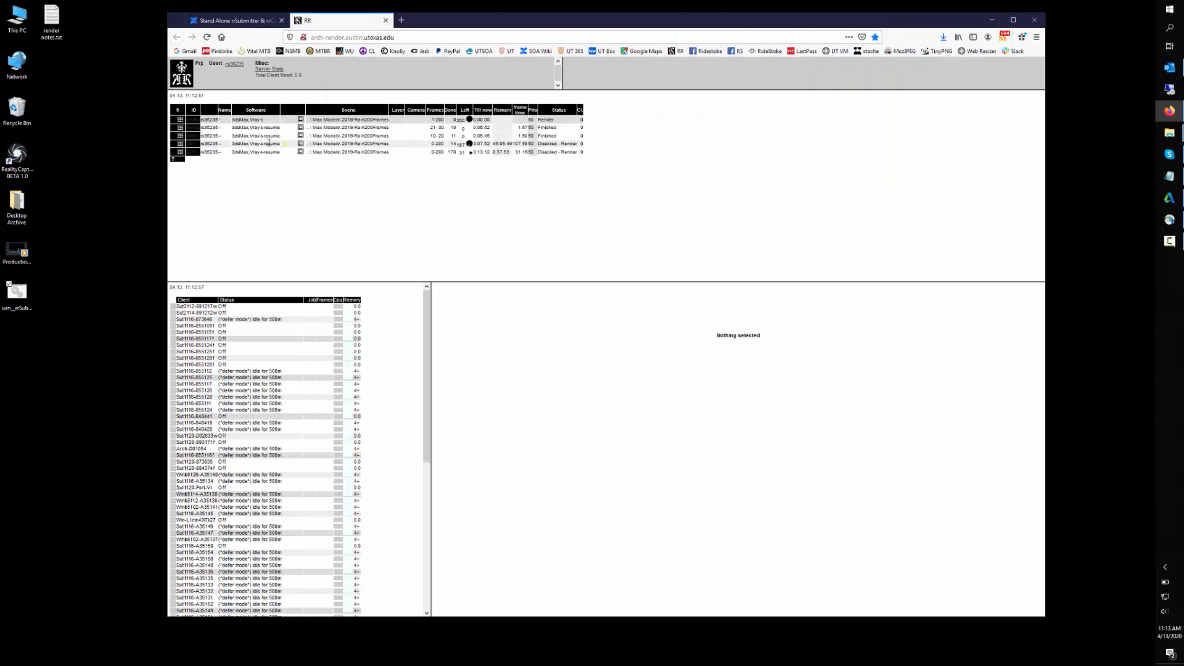
click(336, 120)
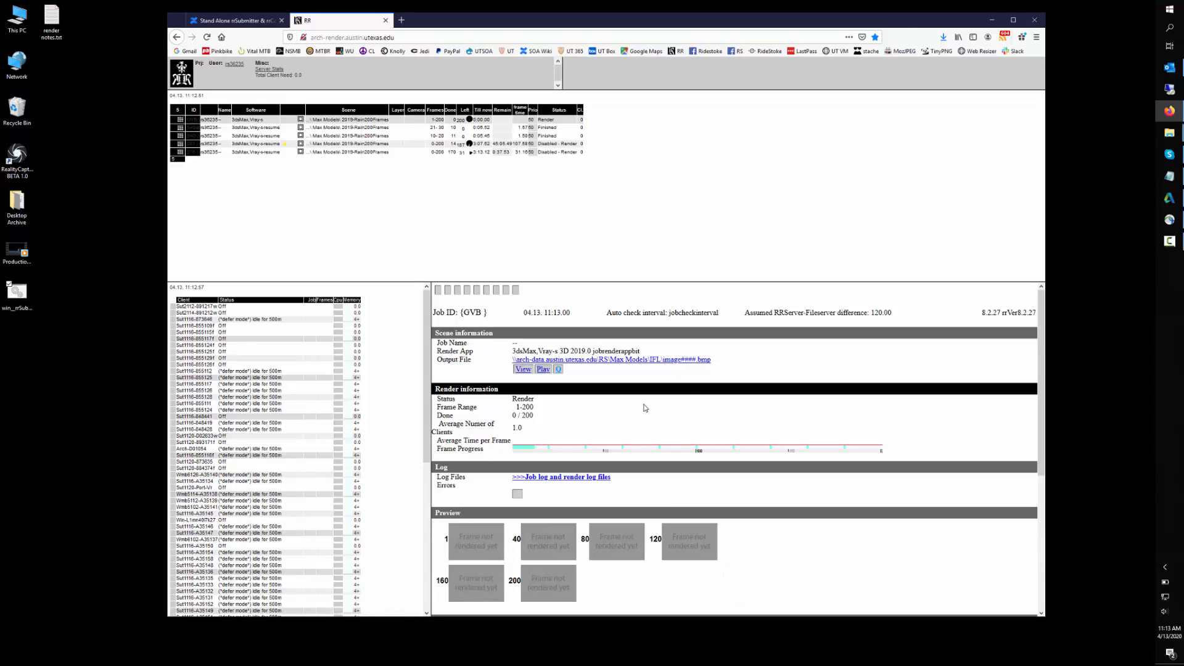